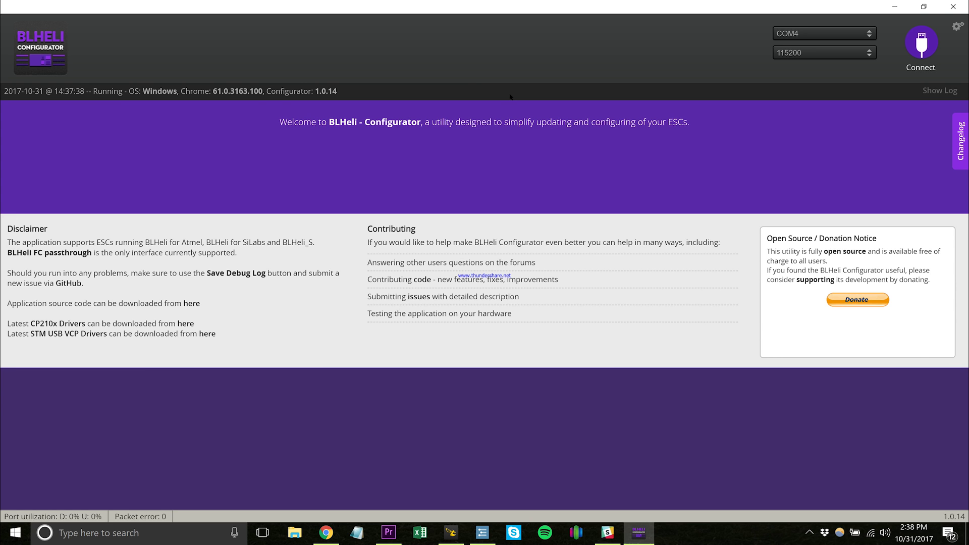
Step: Read the ESC setup over COM4 and flash all ESCs with the A-H-25 firmware version 16.67RC [blheli-multishot]
{"action": "left_click", "coordinate": [917, 44]}
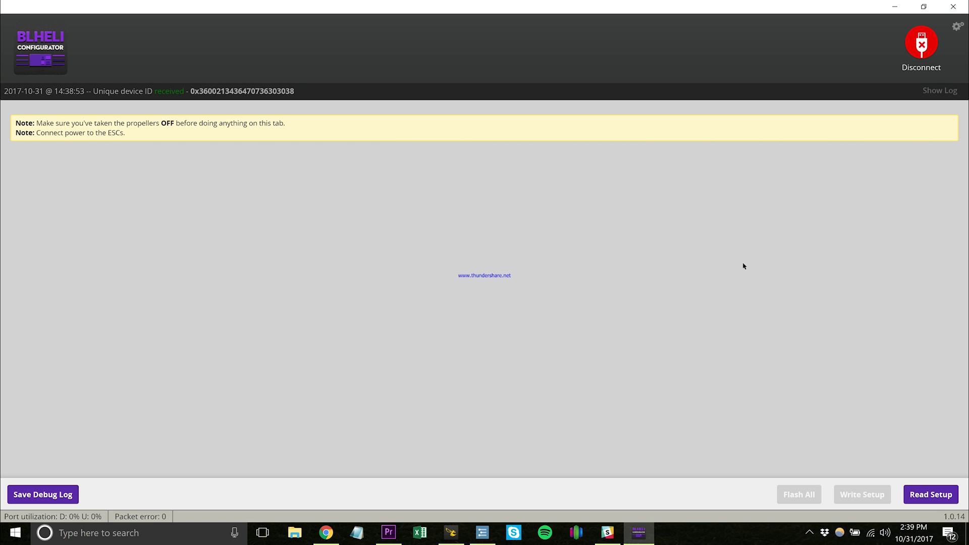
{"action": "left_click", "coordinate": [922, 493]}
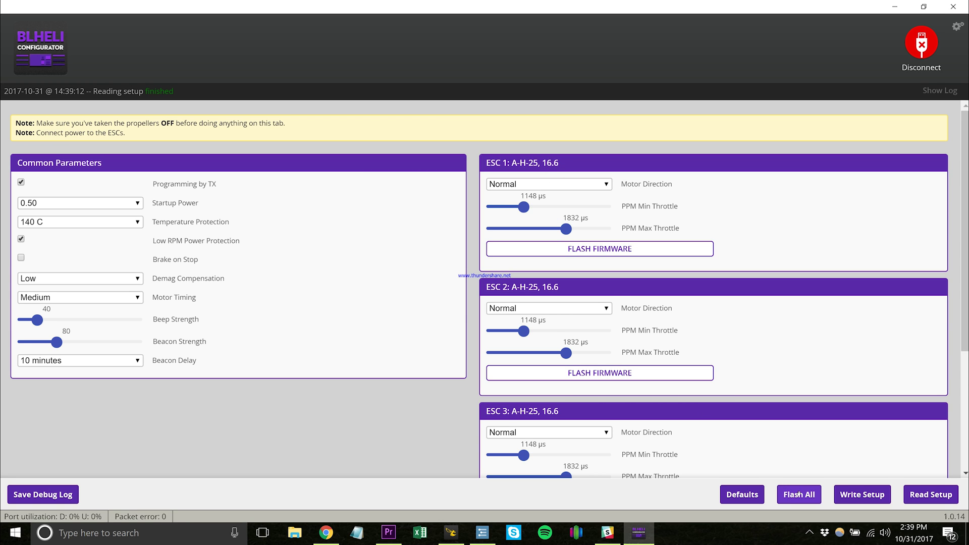
{"action": "left_click", "coordinate": [799, 494]}
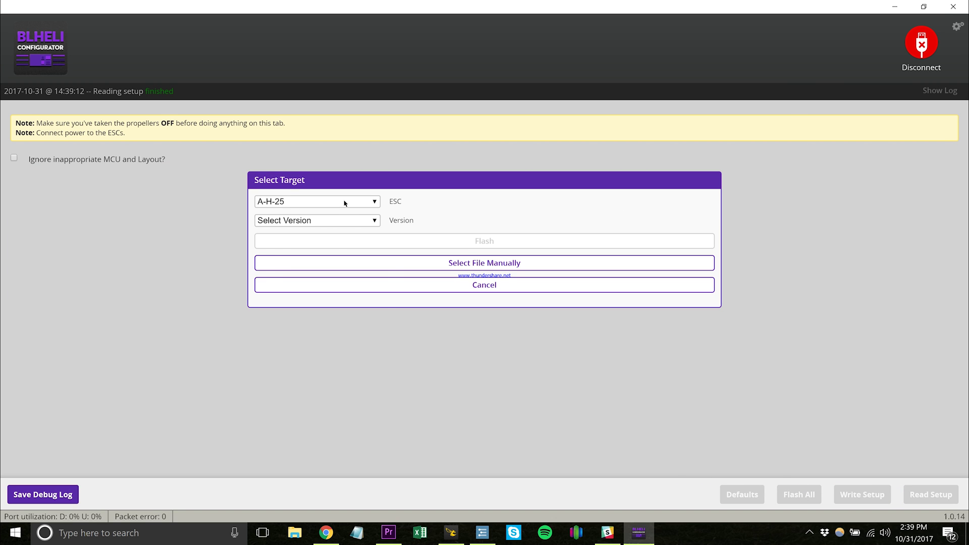
{"action": "left_click", "coordinate": [342, 220]}
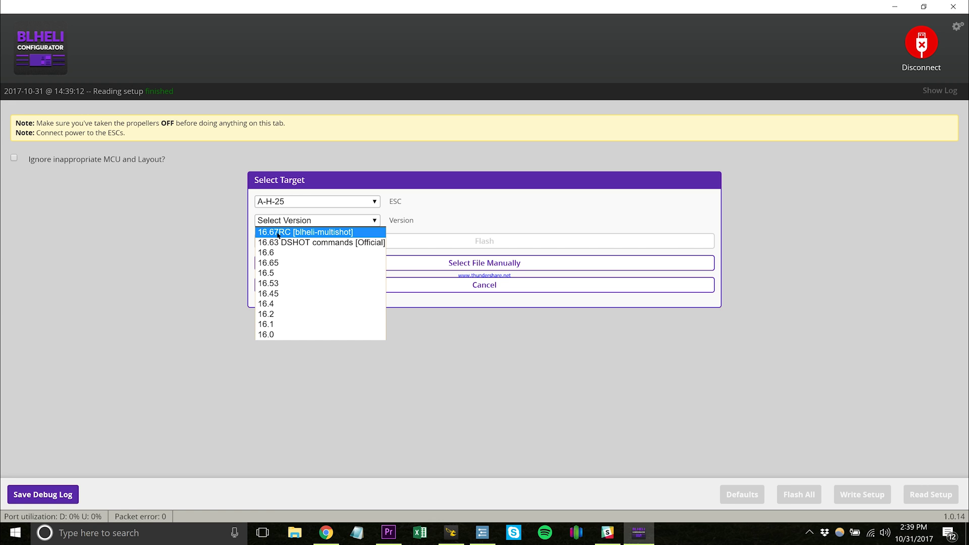
{"action": "left_click", "coordinate": [328, 233]}
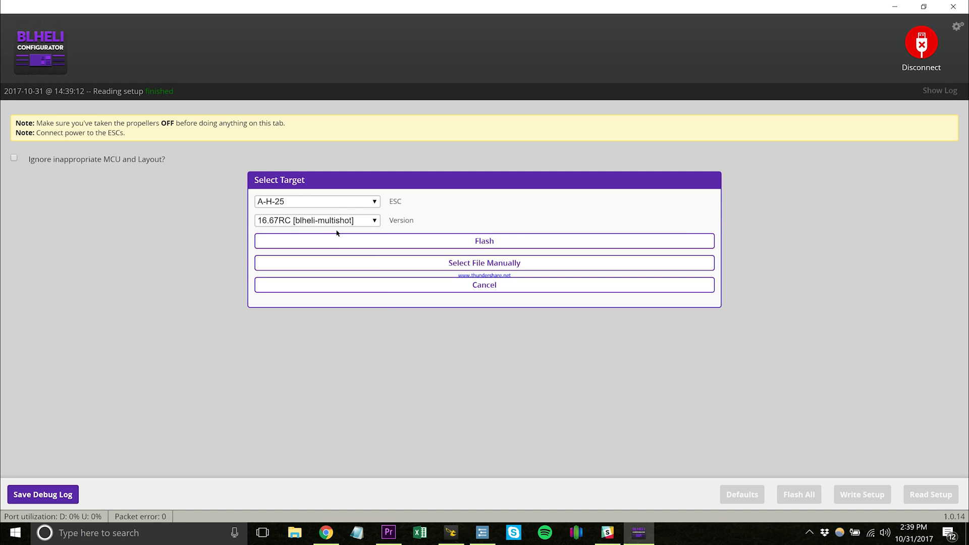
{"action": "left_click", "coordinate": [491, 243]}
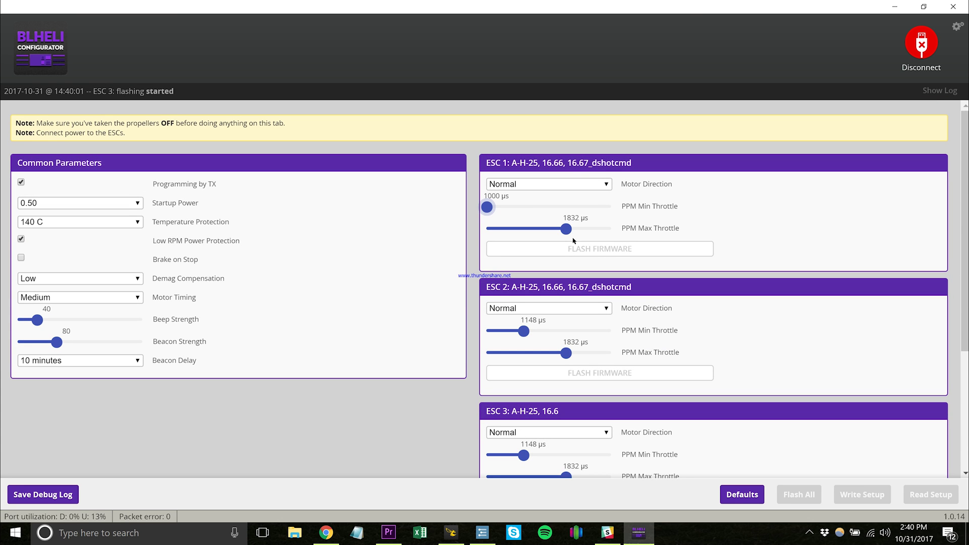
Step: Set ESC 1's PPM Max Throttle to 2004 µs and ESC 2's PPM throttle range to 1000–2004 µs
{"action": "left_click_drag", "start_coordinate": [566, 228], "coordinate": [607, 231]}
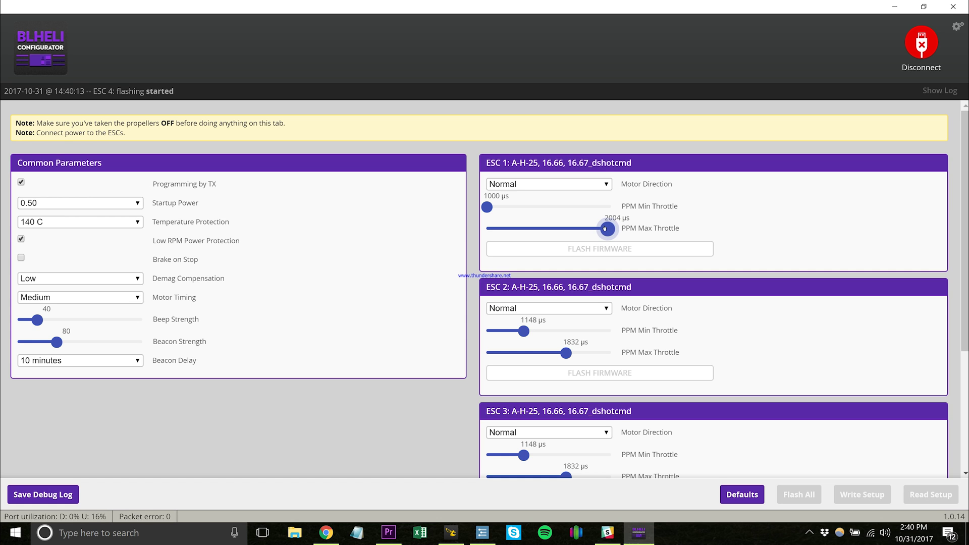
{"action": "left_click_drag", "start_coordinate": [523, 331], "coordinate": [481, 330]}
{"action": "left_click_drag", "start_coordinate": [566, 353], "coordinate": [604, 356]}
Step: Set PPM Min Throttle to 1000 µs and PPM Max Throttle to 2004 µs for ESC 3 and ESC 4
{"action": "left_click_drag", "start_coordinate": [523, 455], "coordinate": [485, 455]}
{"action": "scroll", "coordinate": [560, 435], "scroll_direction": "down", "scroll_amount": 3}
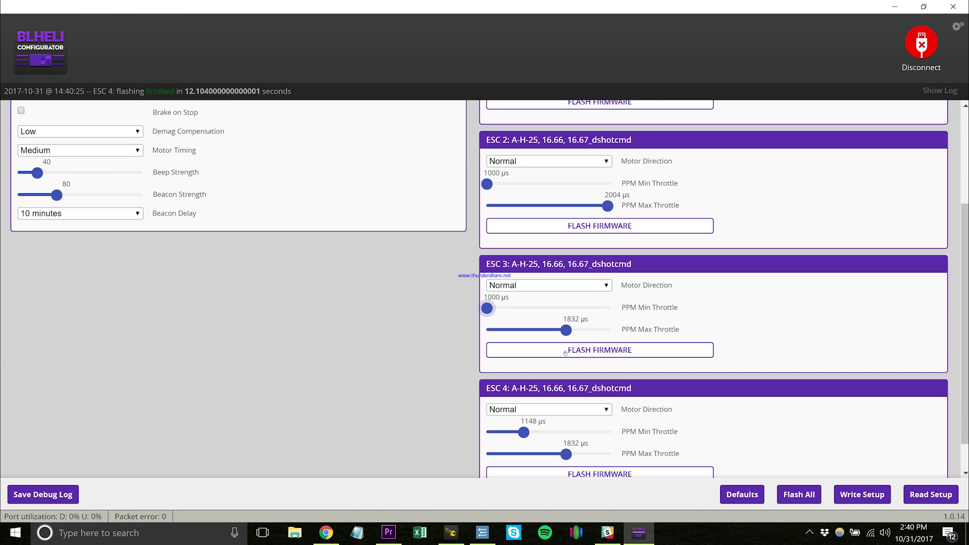
{"action": "left_click_drag", "start_coordinate": [566, 330], "coordinate": [605, 331]}
{"action": "left_click_drag", "start_coordinate": [519, 432], "coordinate": [473, 432]}
{"action": "left_click_drag", "start_coordinate": [566, 454], "coordinate": [605, 455]}
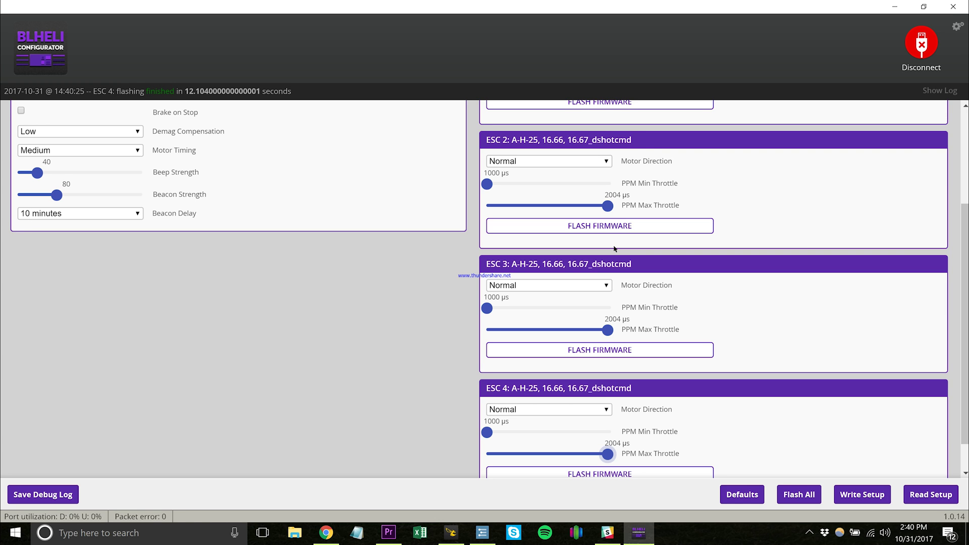
Step: Write the updated throttle setup to all four ESCs
{"action": "scroll", "coordinate": [881, 403], "scroll_direction": "up", "scroll_amount": 1}
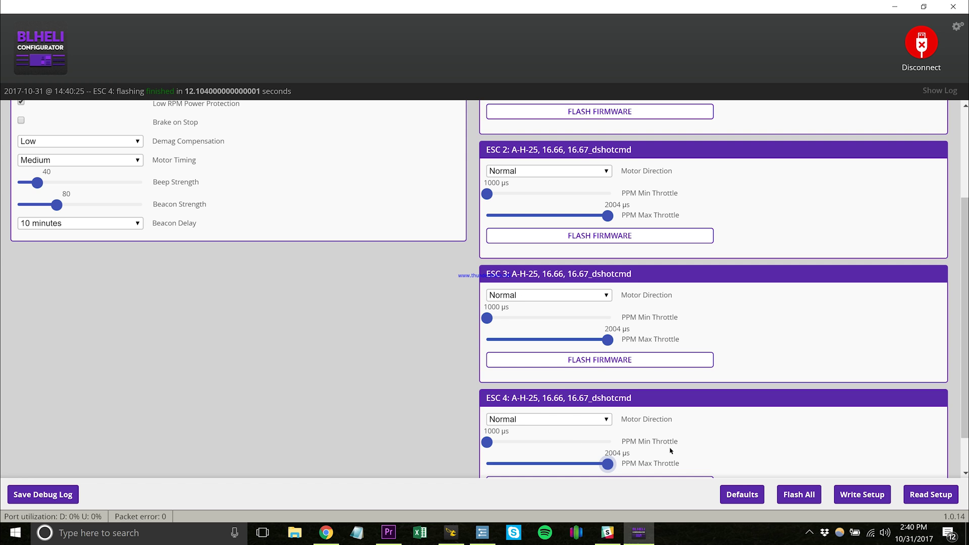
{"action": "scroll", "coordinate": [671, 450], "scroll_direction": "down", "scroll_amount": 1}
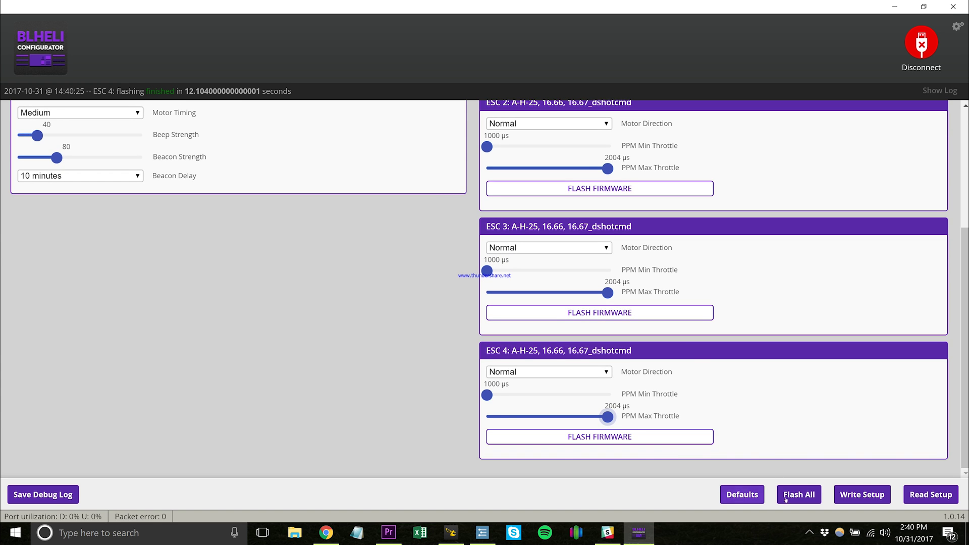
{"action": "left_click", "coordinate": [854, 496]}
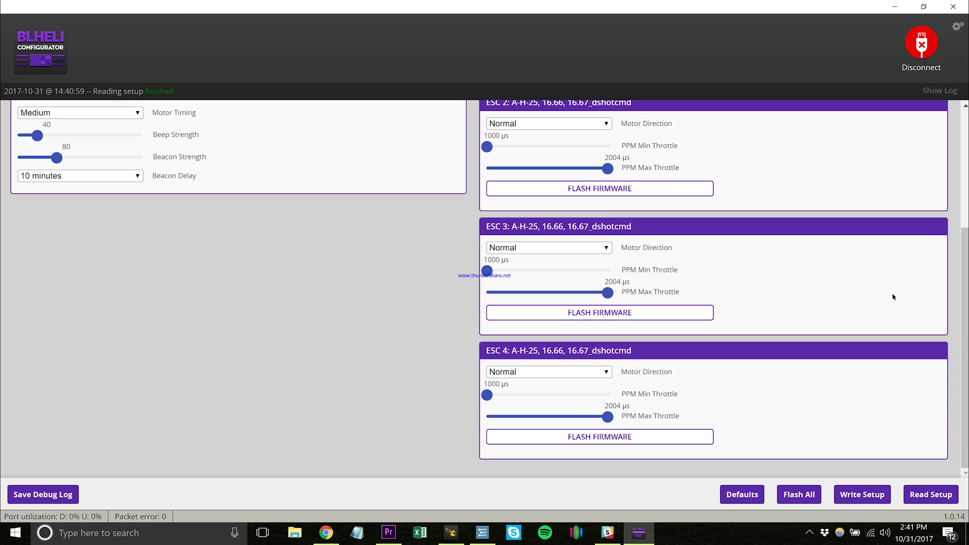
Step: Review ESC 1's motor direction options without changing them and disconnect from the flight controller
{"action": "scroll", "coordinate": [892, 296], "scroll_direction": "up", "scroll_amount": 4}
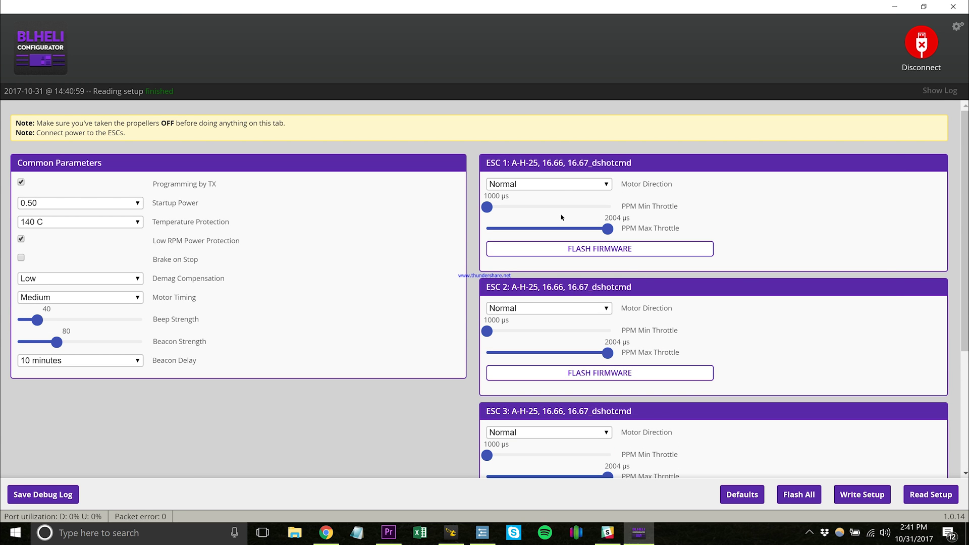
{"action": "left_click", "coordinate": [559, 186]}
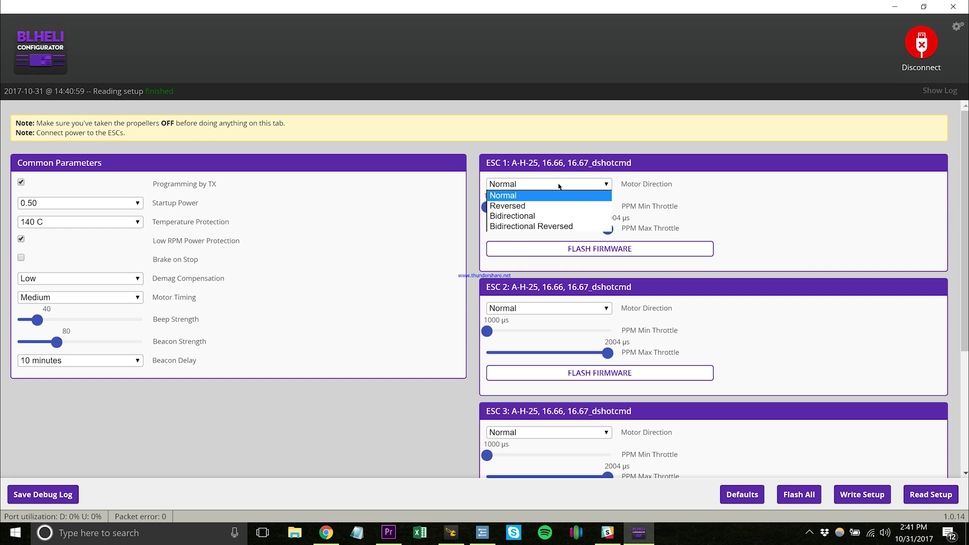
{"action": "left_click", "coordinate": [559, 186]}
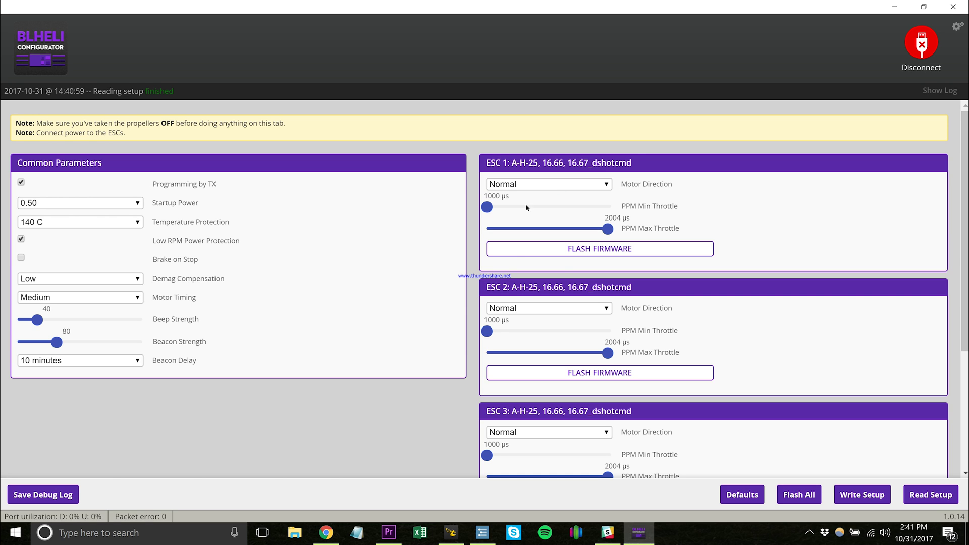
{"action": "left_click", "coordinate": [917, 54]}
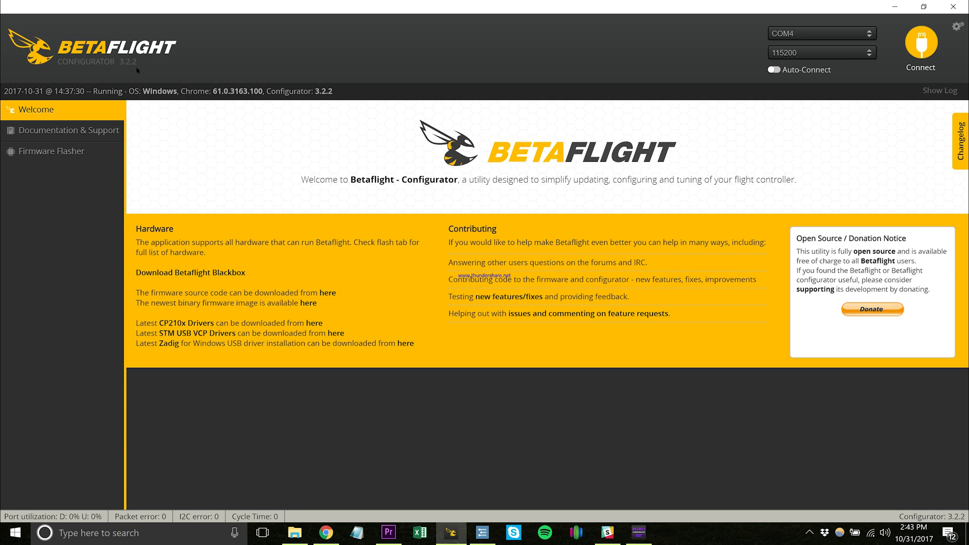
Step: Open the Firmware Flasher and check which connection ports are available for the board
{"action": "left_click", "coordinate": [59, 152]}
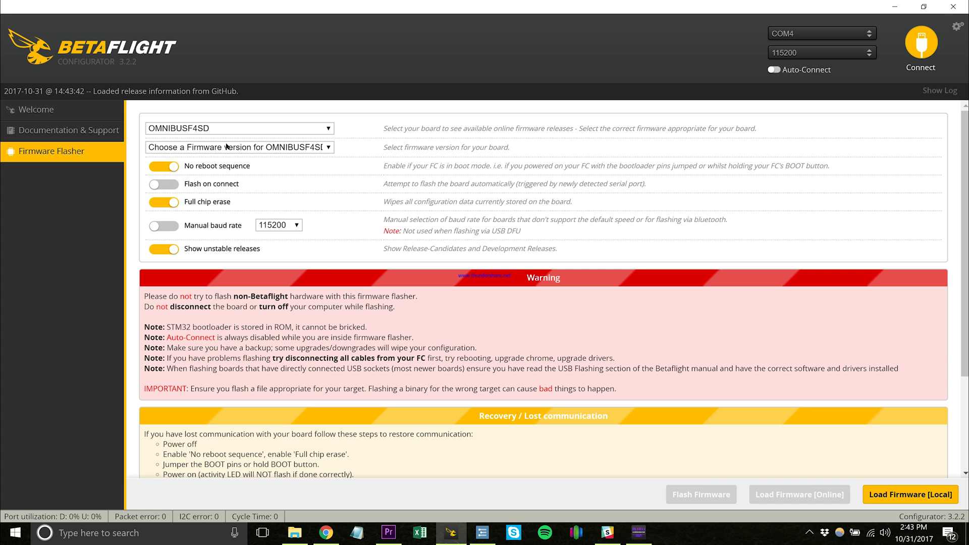
{"action": "left_click", "coordinate": [227, 147]}
{"action": "left_click", "coordinate": [795, 173]}
{"action": "left_click", "coordinate": [787, 35]}
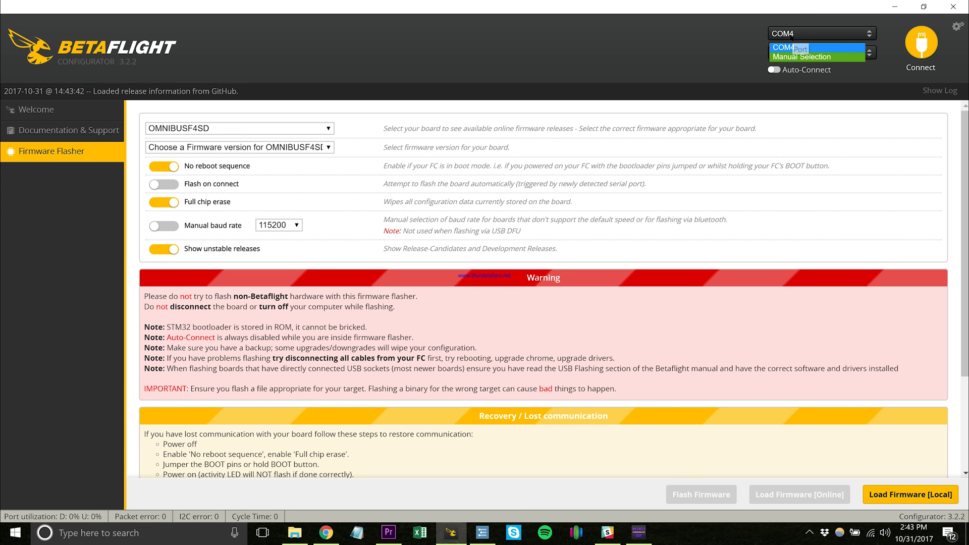
{"action": "left_click", "coordinate": [792, 37]}
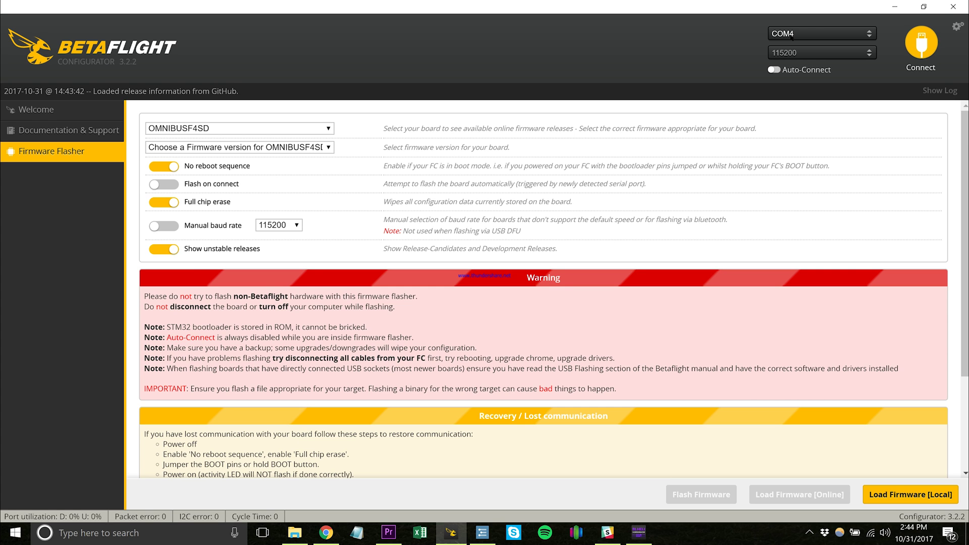
{"action": "left_click", "coordinate": [791, 35]}
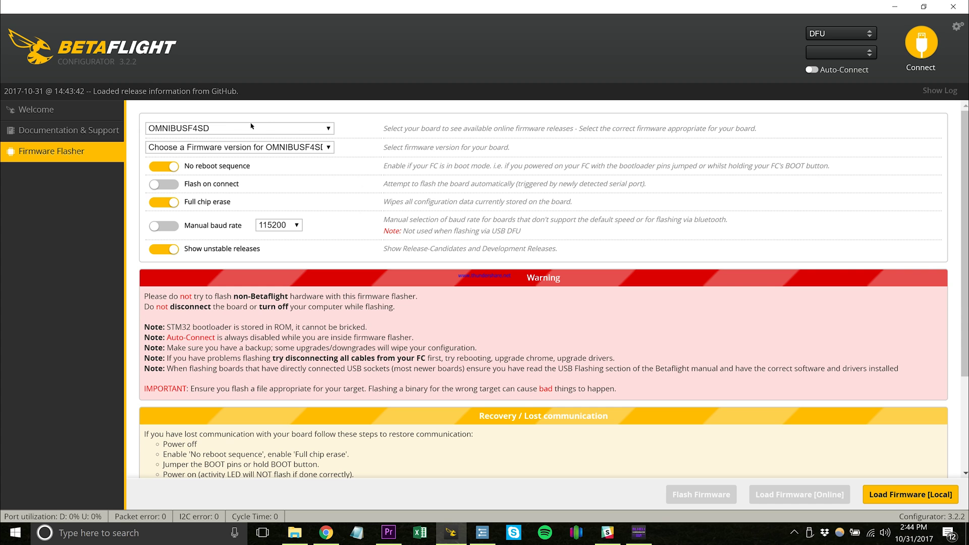
Step: Select firmware 3.2.1 (17-10-2017, stable) for the OMNIBUSF4SD board and load it from the online source
{"action": "left_click", "coordinate": [276, 129]}
{"action": "left_click", "coordinate": [276, 130]}
{"action": "left_click", "coordinate": [270, 149]}
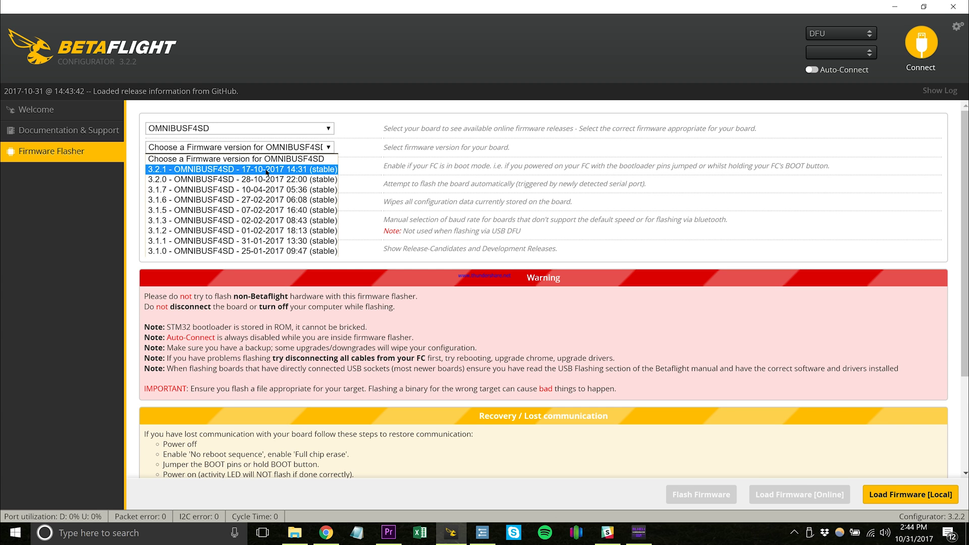
{"action": "left_click", "coordinate": [236, 169]}
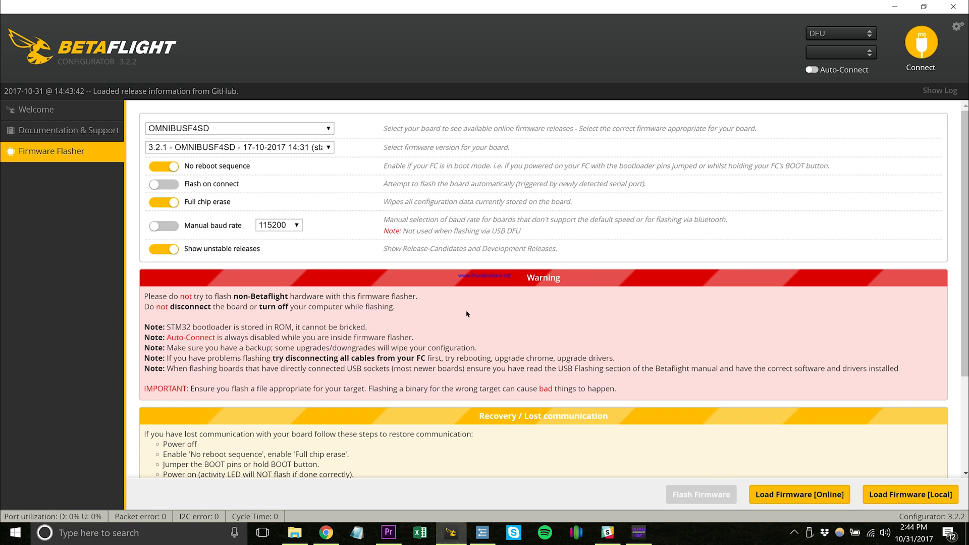
{"action": "left_click", "coordinate": [774, 494]}
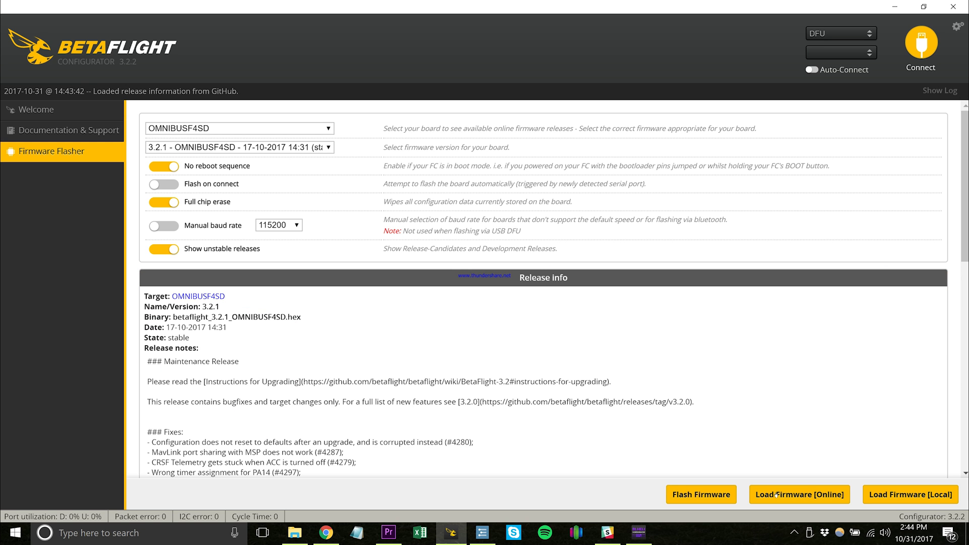
Step: Flash the loaded firmware onto the board and connect to it on COM4
{"action": "scroll", "coordinate": [723, 426], "scroll_direction": "down", "scroll_amount": 9}
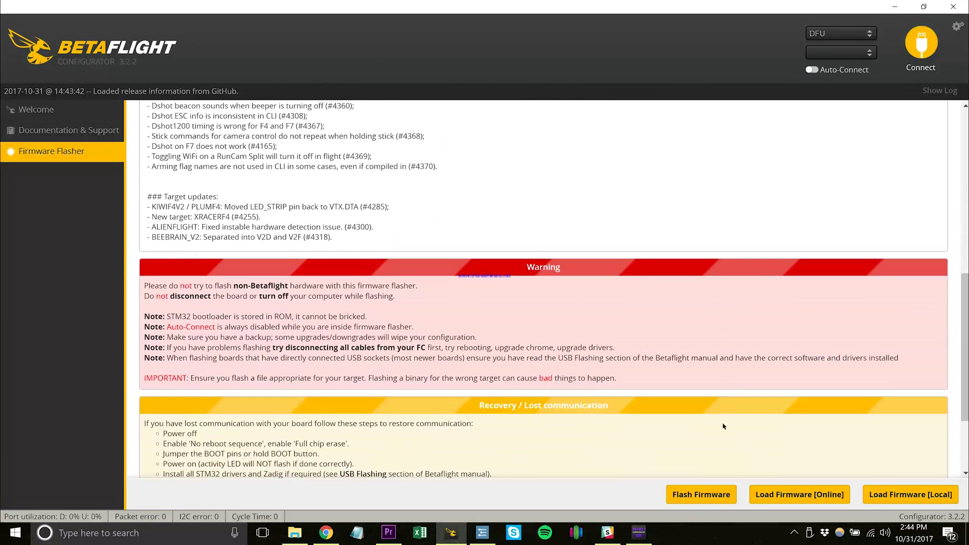
{"action": "scroll", "coordinate": [723, 426], "scroll_direction": "down", "scroll_amount": 3}
{"action": "left_click", "coordinate": [698, 495]}
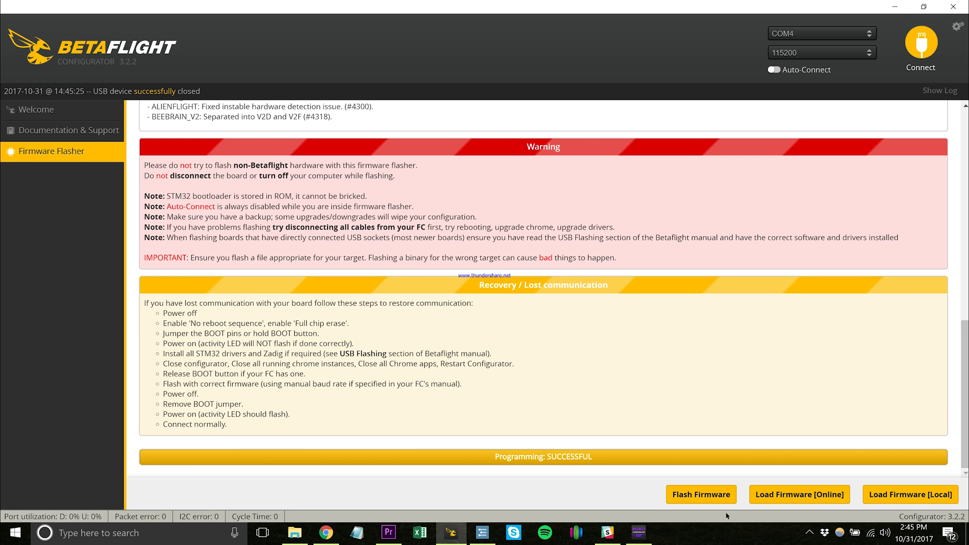
{"action": "left_click", "coordinate": [921, 43]}
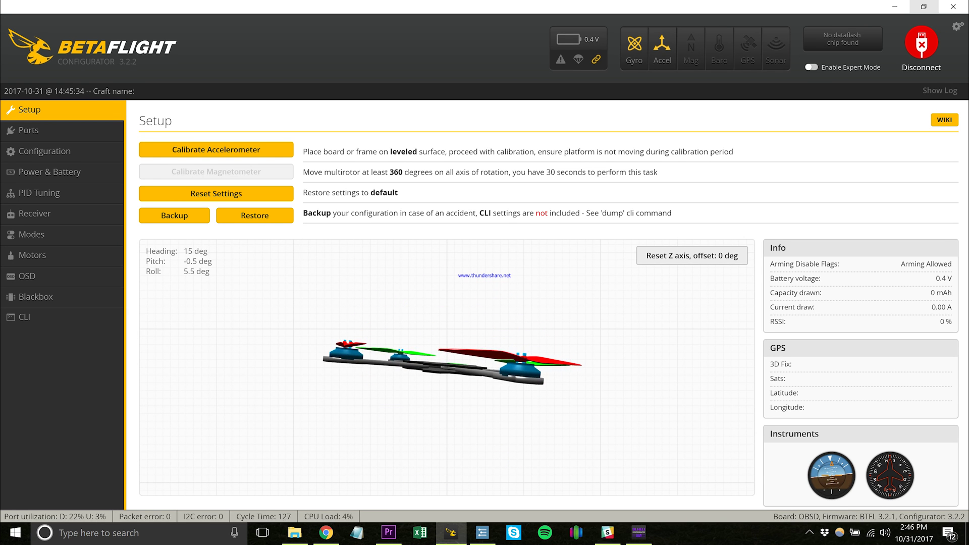
Step: Open the saved CLI dump BTFL_cli_itwillbefun_20171029_125540 in Notepad and copy its entire text
{"action": "right_click", "coordinate": [356, 532]}
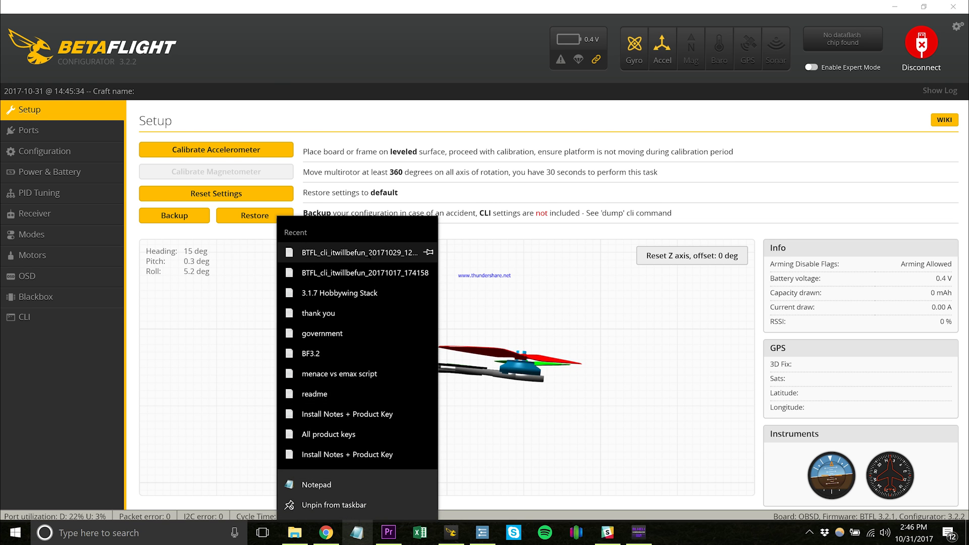
{"action": "left_click", "coordinate": [369, 255]}
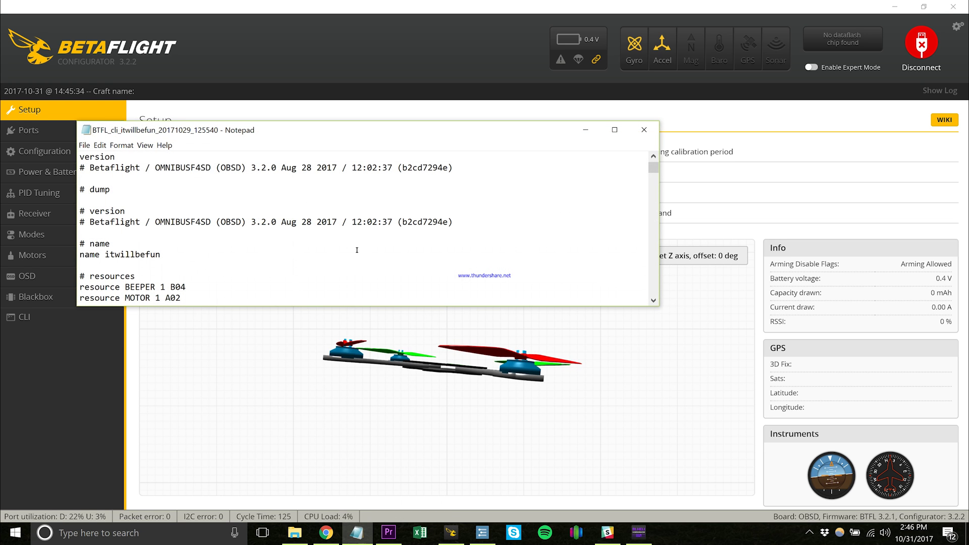
{"action": "left_click", "coordinate": [185, 211]}
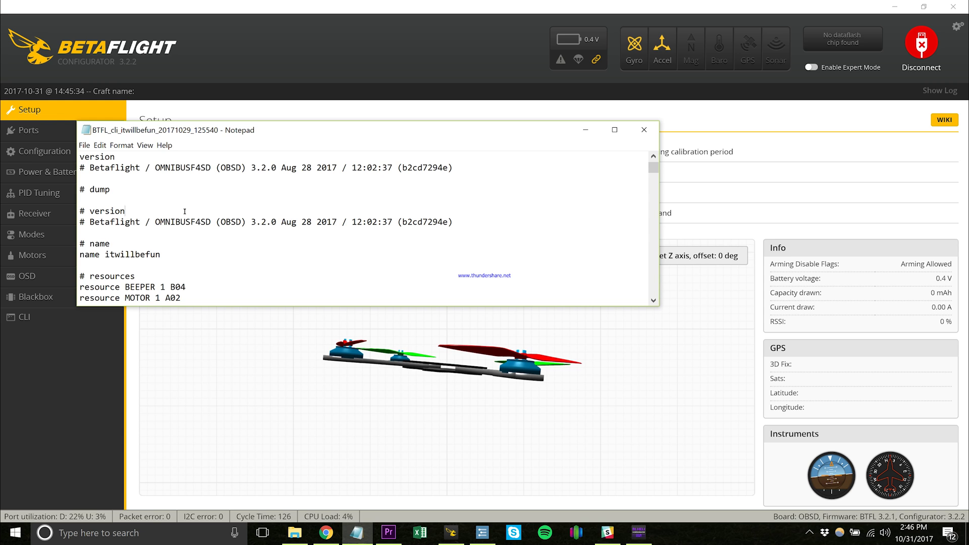
{"action": "key", "text": "ctrl+a"}
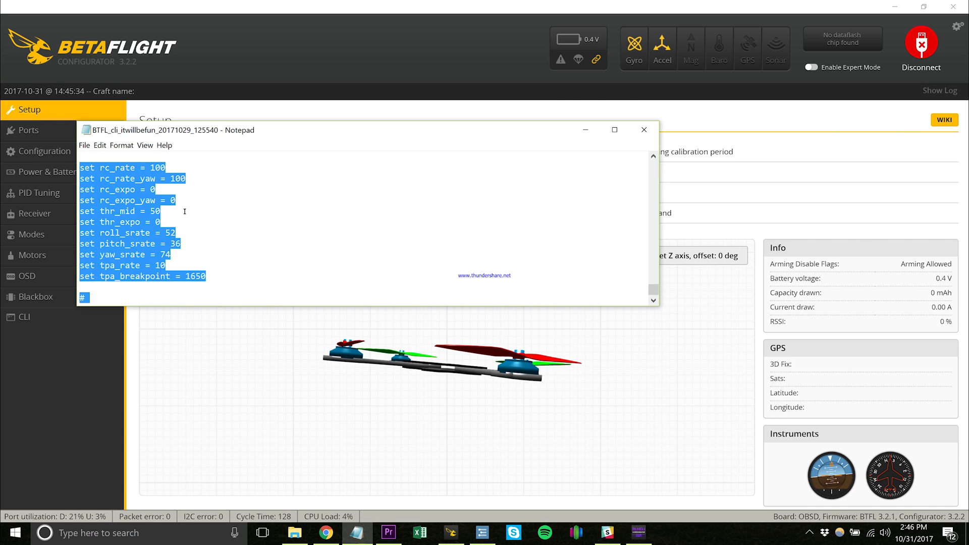
Step: Switch back to Betaflight Configurator and run the copied configuration dump in the CLI
{"action": "left_click", "coordinate": [544, 109]}
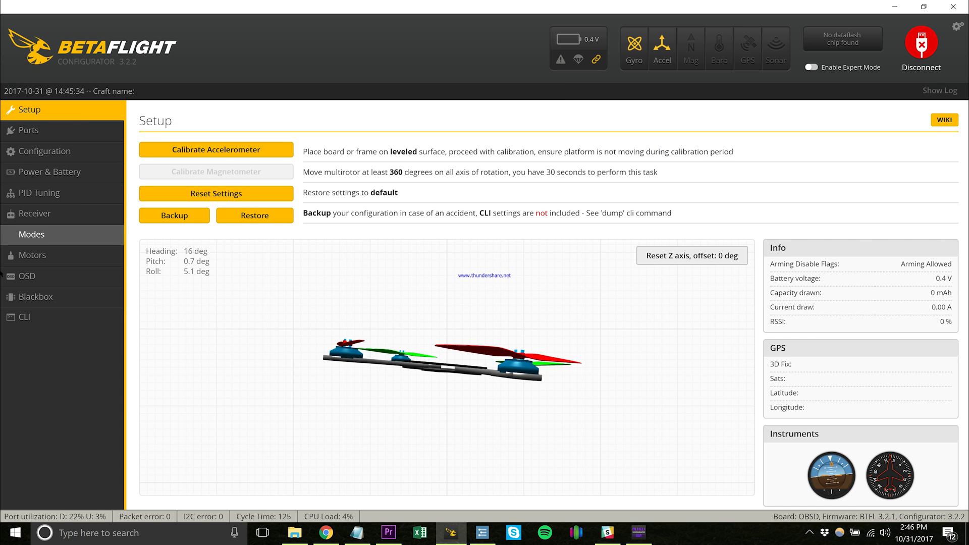
{"action": "left_click", "coordinate": [35, 317]}
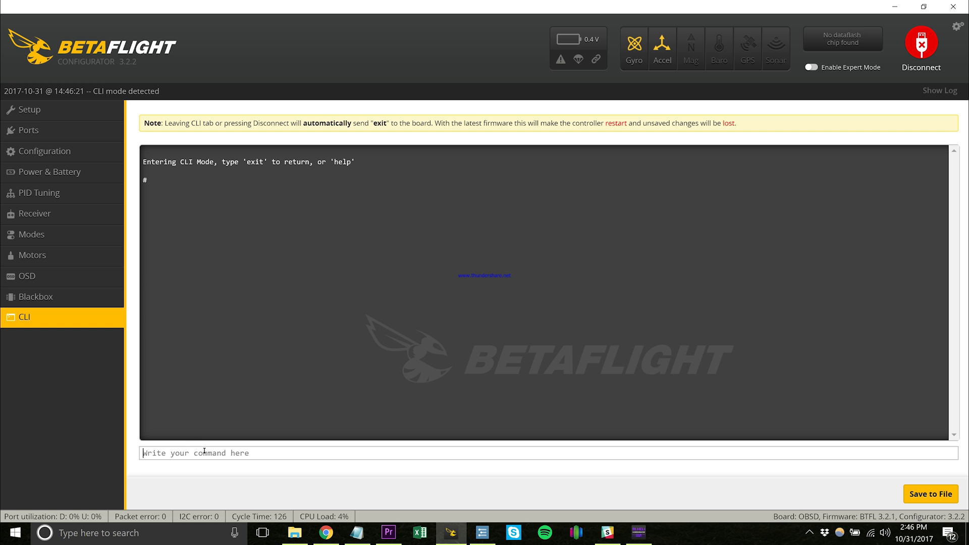
{"action": "type", "text": "#"}
{"action": "key", "text": "Return"}
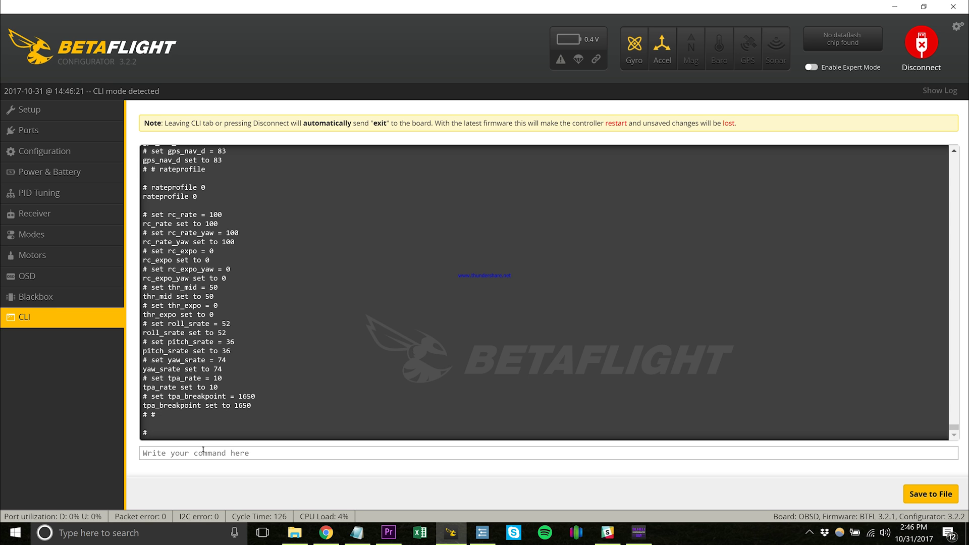
Step: Save the restored configuration with the save command and reconnect to the flight controller
{"action": "type", "text": "save"}
{"action": "key", "text": "Return"}
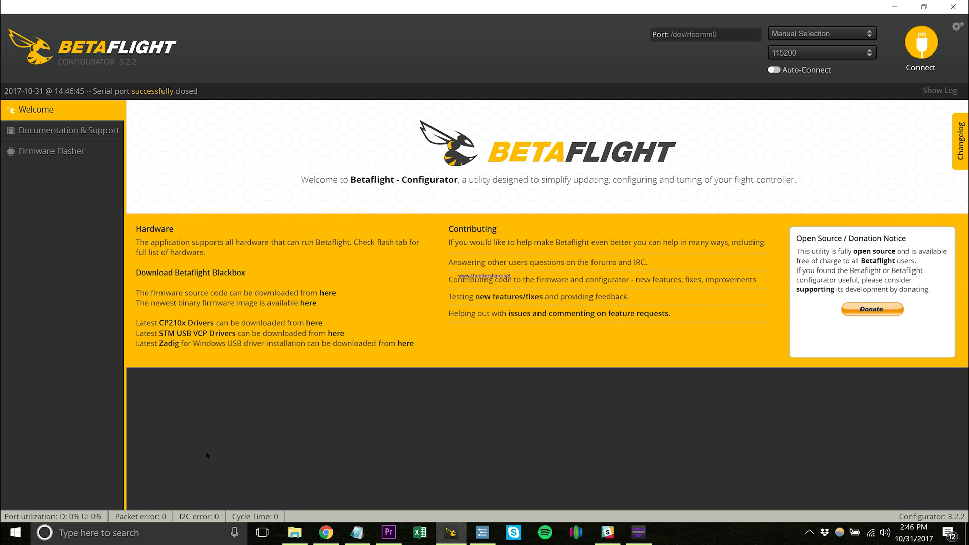
{"action": "left_click", "coordinate": [921, 44]}
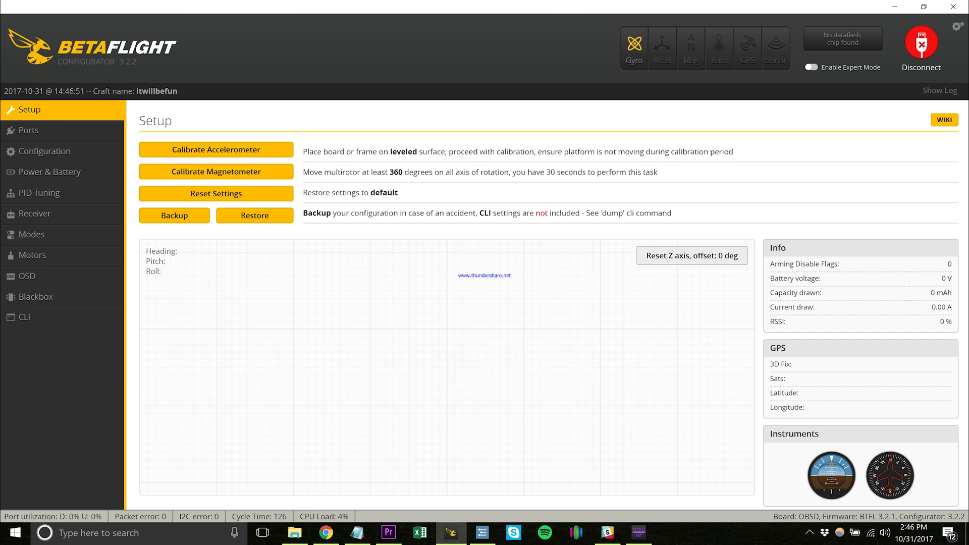
Step: Check the restored port assignments, then review the mixer, ESC protocol and system settings in Configuration
{"action": "left_click", "coordinate": [48, 132]}
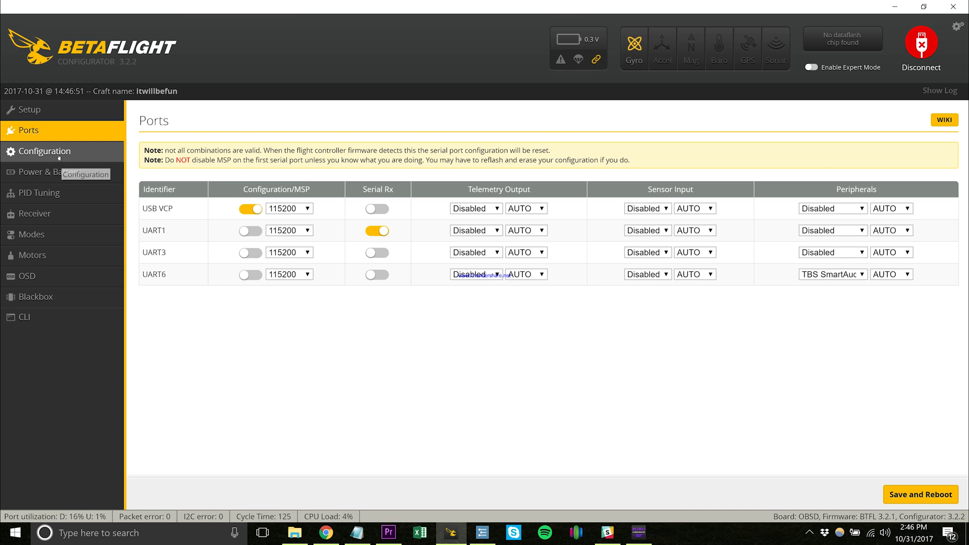
{"action": "left_click", "coordinate": [52, 152]}
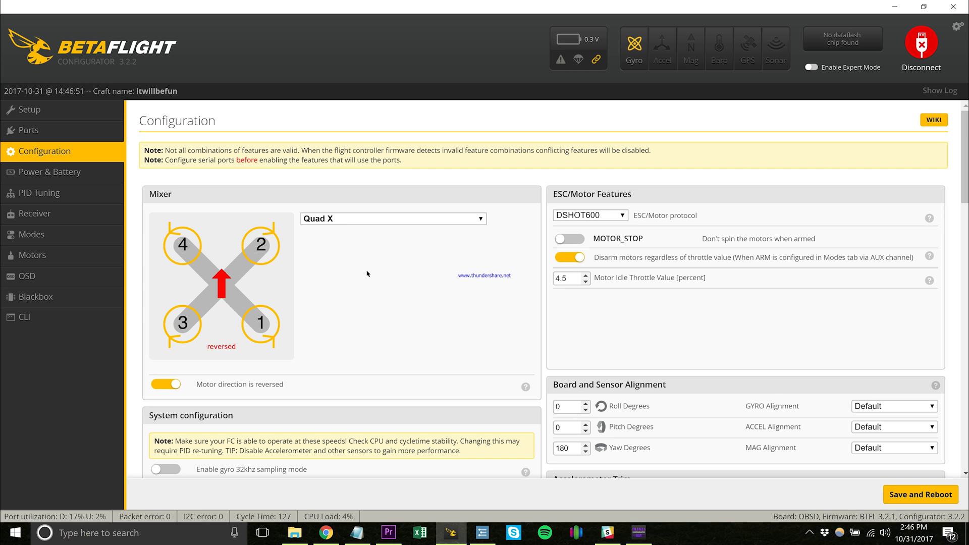
{"action": "scroll", "coordinate": [367, 273], "scroll_direction": "down", "scroll_amount": 3}
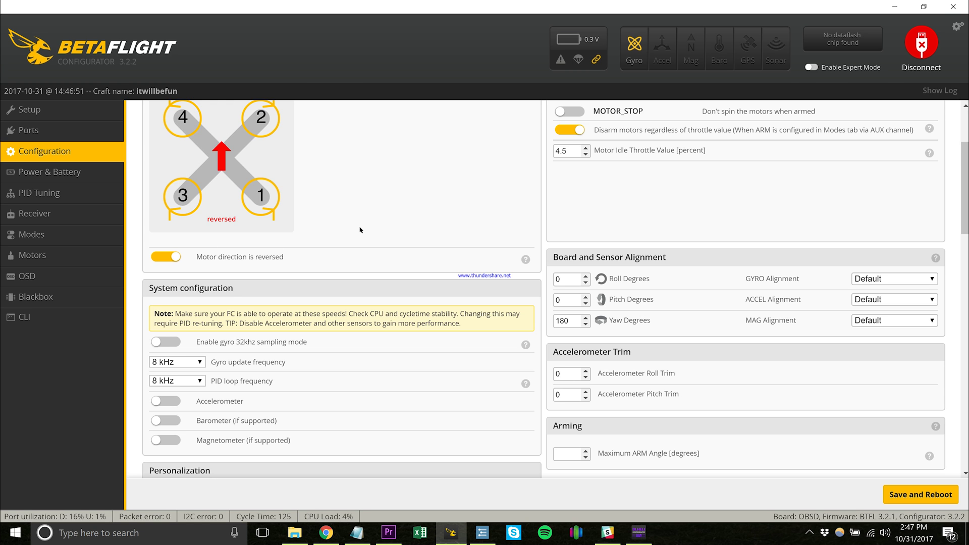
{"action": "scroll", "coordinate": [360, 230], "scroll_direction": "up", "scroll_amount": 3}
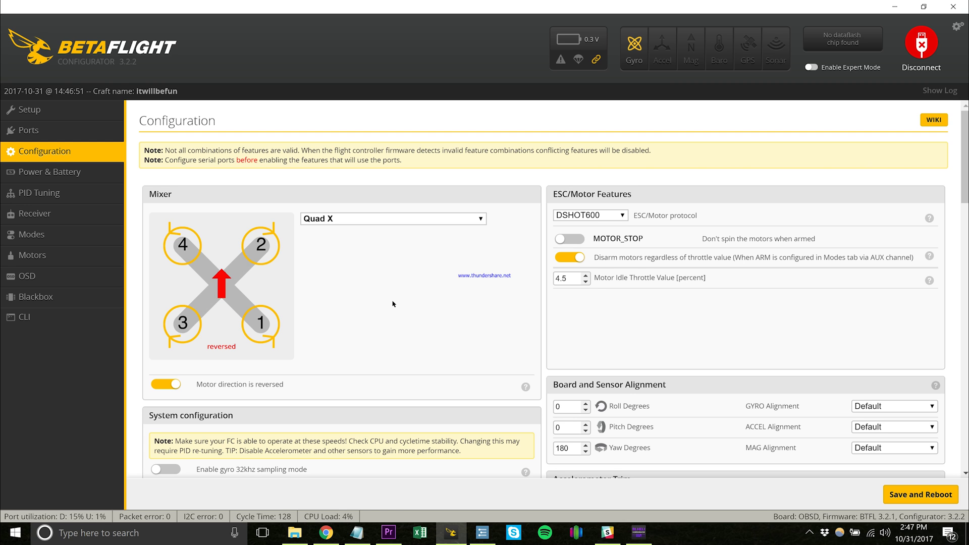
Step: Switch the reversed motor direction setting off and on twice to compare the propeller rotation diagrams
{"action": "left_click", "coordinate": [173, 383]}
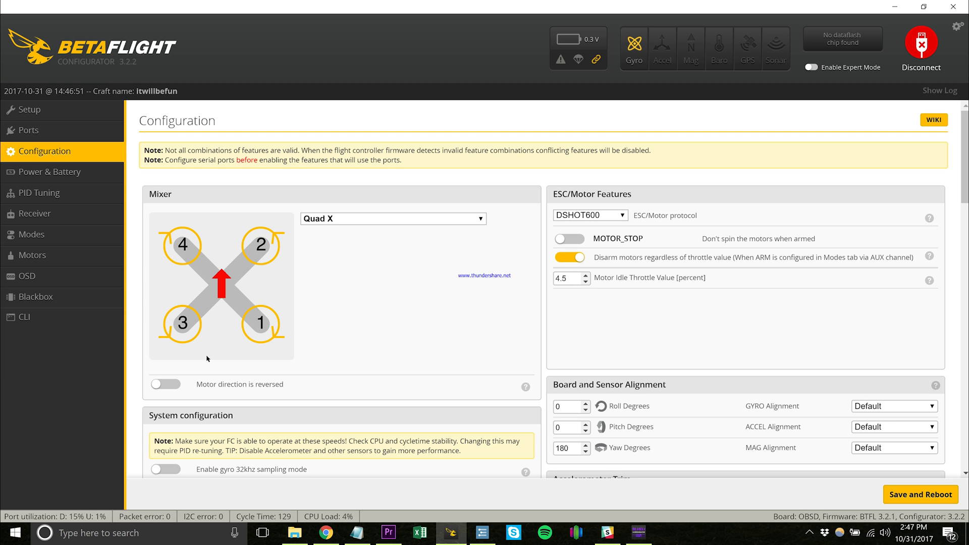
{"action": "left_click", "coordinate": [168, 382]}
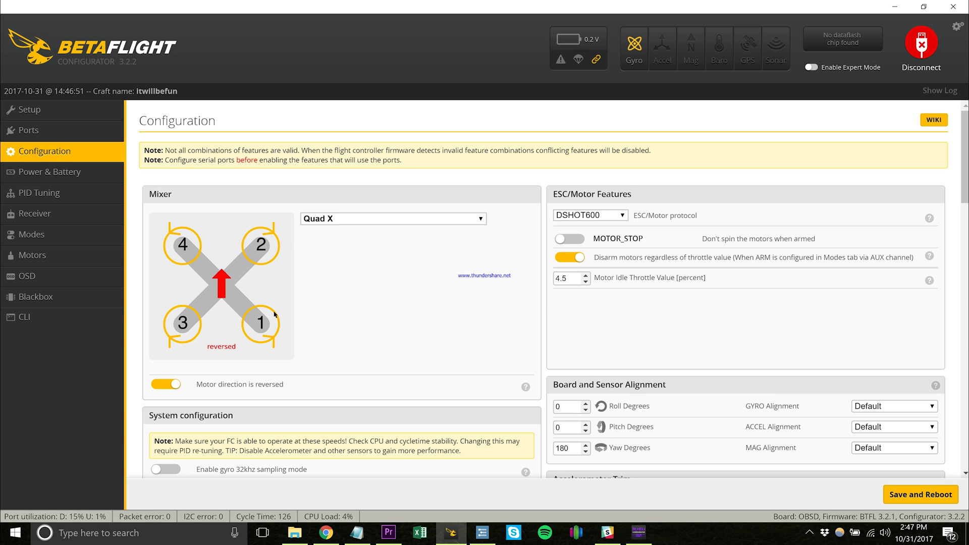
{"action": "left_click", "coordinate": [168, 383]}
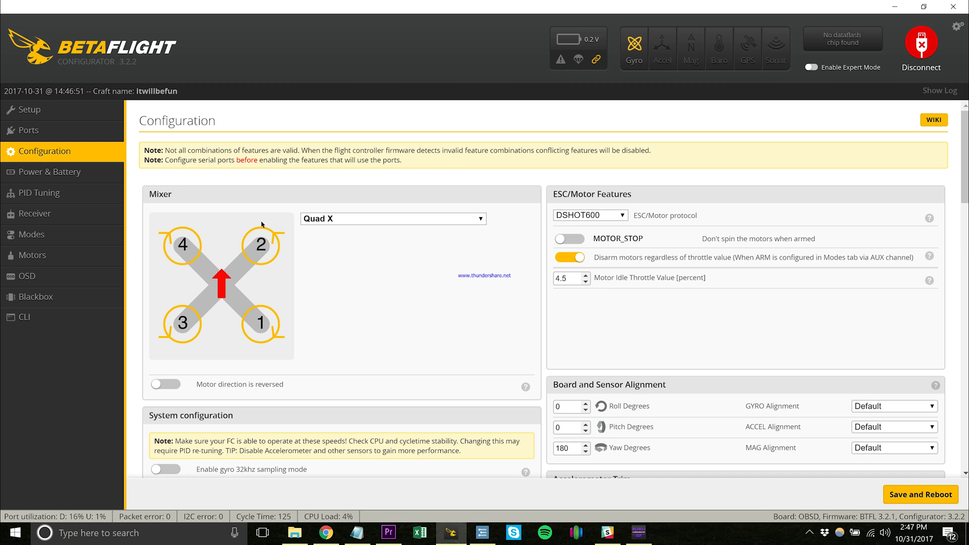
{"action": "left_click", "coordinate": [168, 384]}
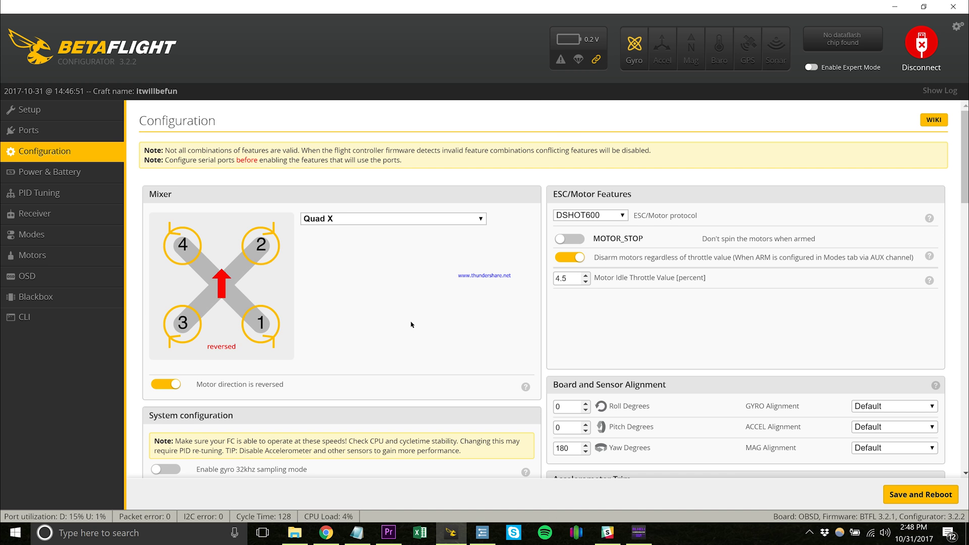
Step: Review the remaining Configuration settings, including receiver mode, other features such as Airmode and Dynamic Filter, and the beeper
{"action": "scroll", "coordinate": [411, 324], "scroll_direction": "down", "scroll_amount": 6}
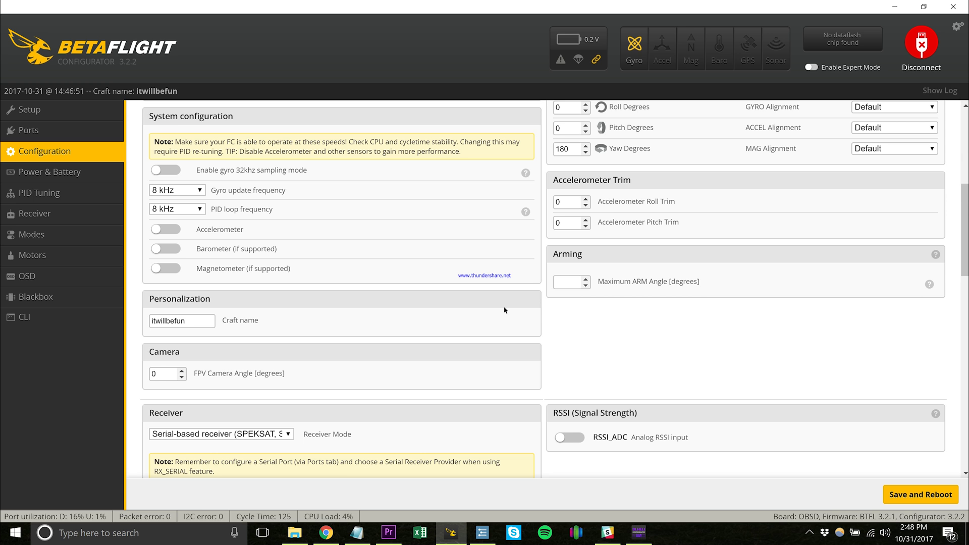
{"action": "scroll", "coordinate": [505, 310], "scroll_direction": "down", "scroll_amount": 4}
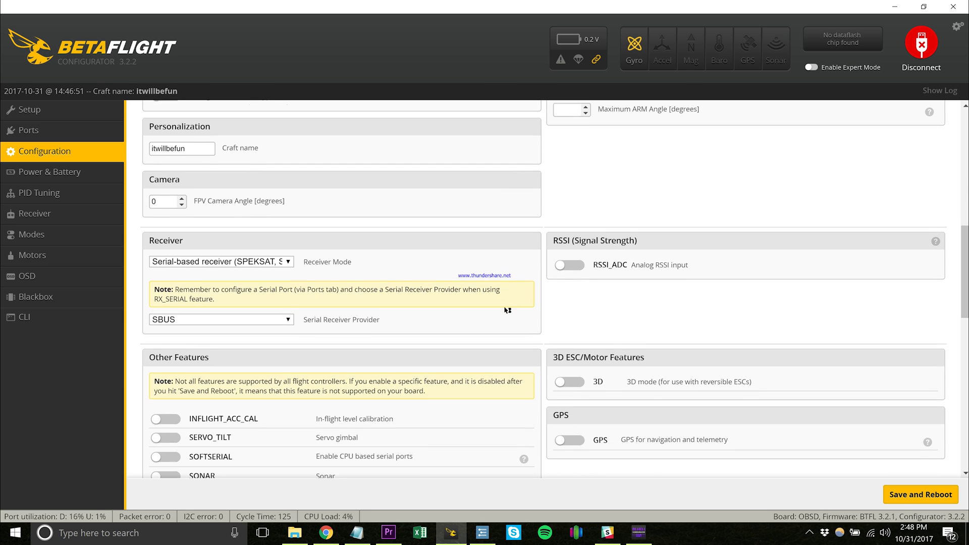
{"action": "scroll", "coordinate": [507, 310], "scroll_direction": "down", "scroll_amount": 6}
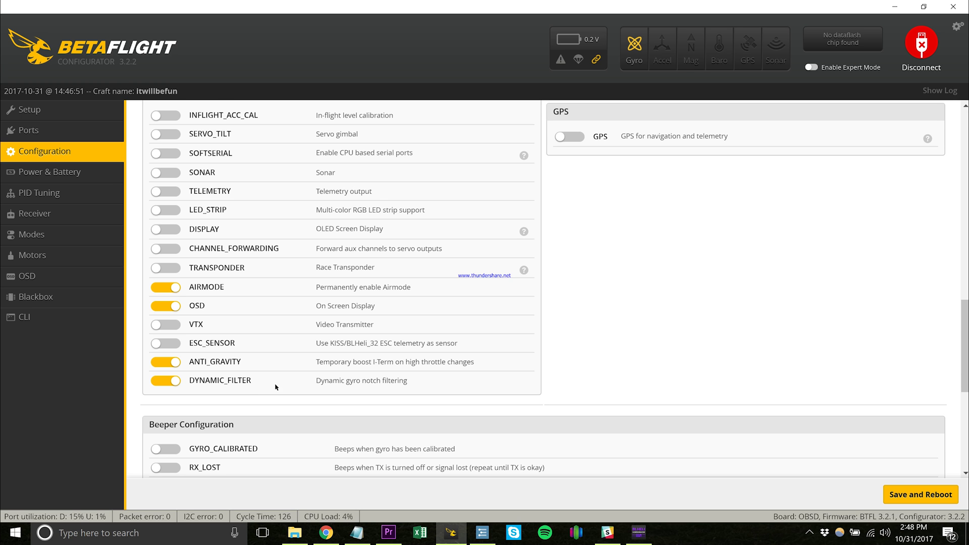
{"action": "scroll", "coordinate": [317, 383], "scroll_direction": "down", "scroll_amount": 6}
{"action": "scroll", "coordinate": [316, 383], "scroll_direction": "up", "scroll_amount": 15}
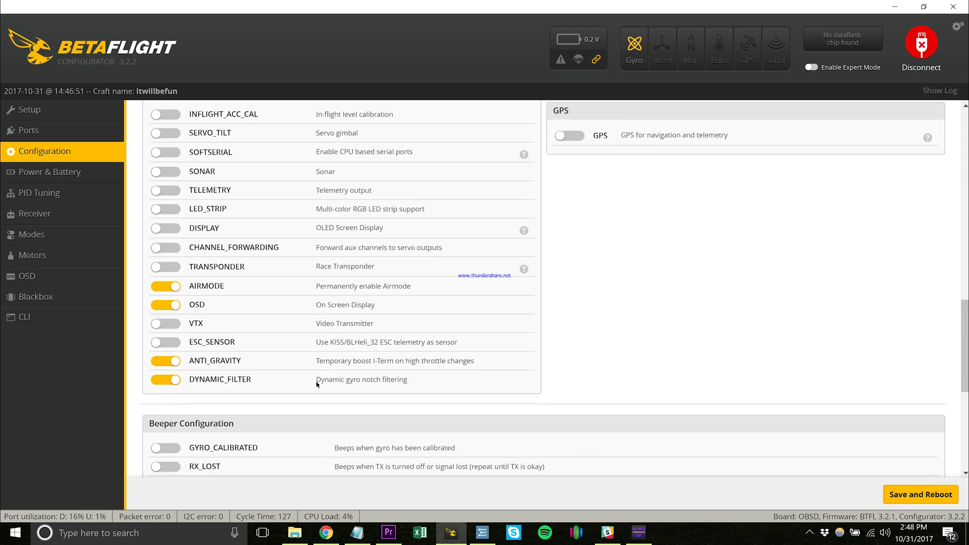
{"action": "scroll", "coordinate": [316, 384], "scroll_direction": "up", "scroll_amount": 5}
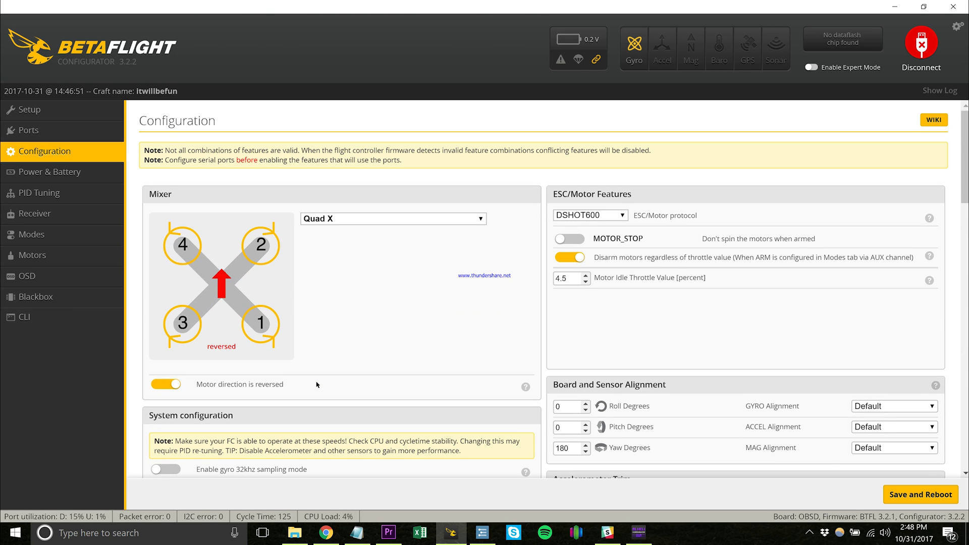
Step: Examine the available channel map presets in the Receiver settings without changing the map
{"action": "left_click", "coordinate": [43, 214]}
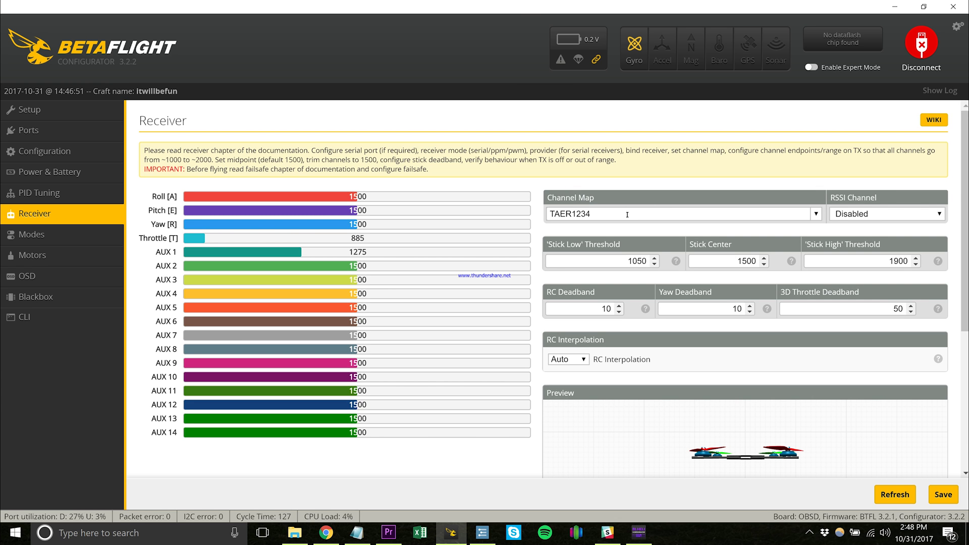
{"action": "left_click", "coordinate": [815, 214]}
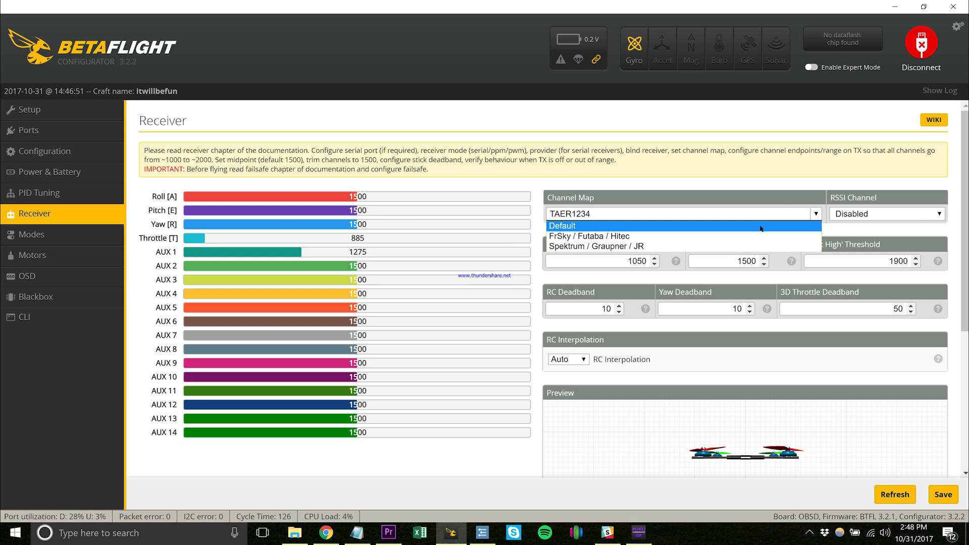
{"action": "left_click", "coordinate": [796, 198]}
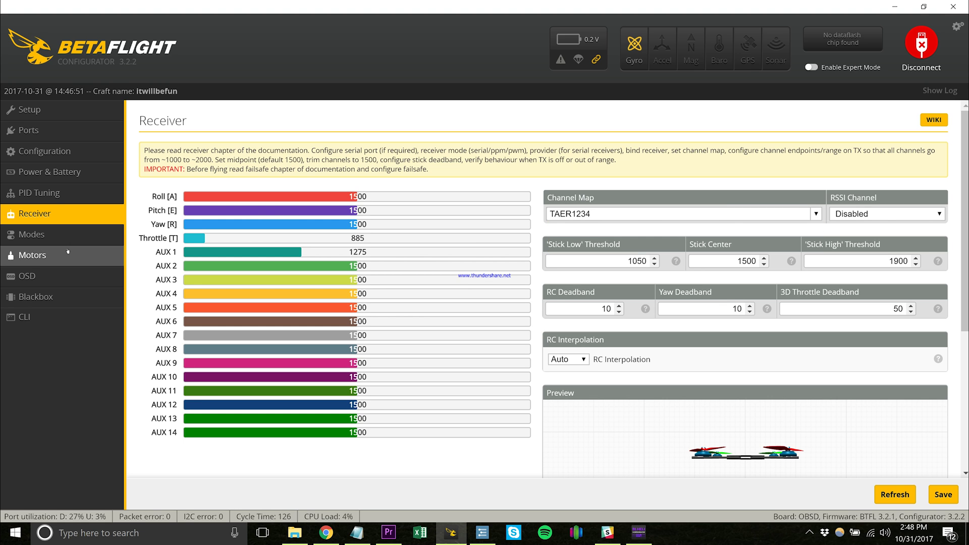
Step: Return to Configuration and examine the serial receiver provider options, keeping SBUS selected
{"action": "left_click", "coordinate": [52, 151]}
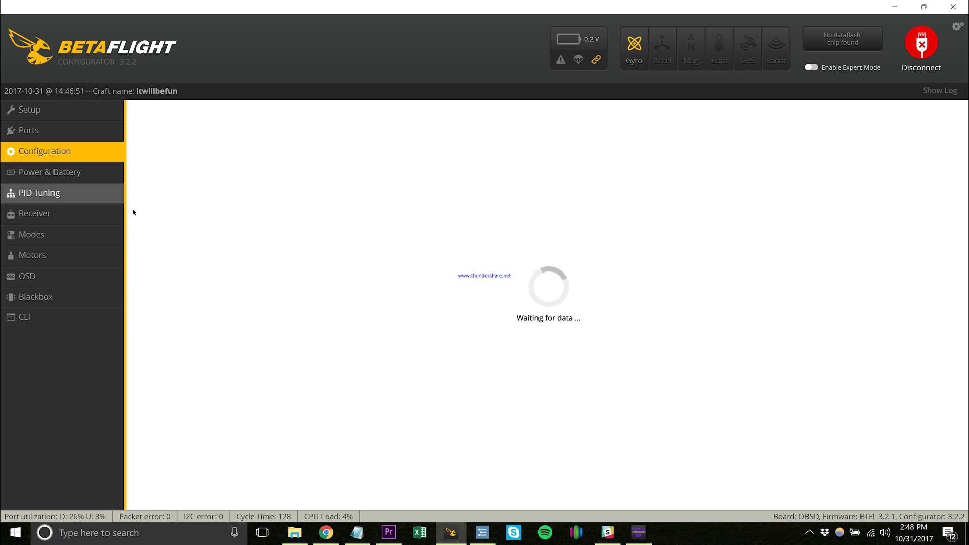
{"action": "scroll", "coordinate": [320, 354], "scroll_direction": "down", "scroll_amount": 5}
{"action": "scroll", "coordinate": [320, 353], "scroll_direction": "down", "scroll_amount": 1}
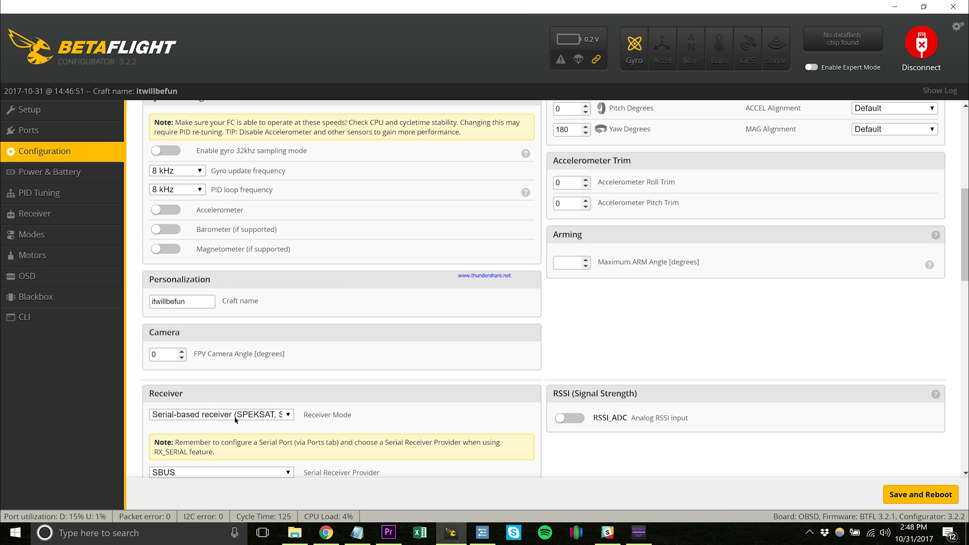
{"action": "left_click", "coordinate": [227, 472]}
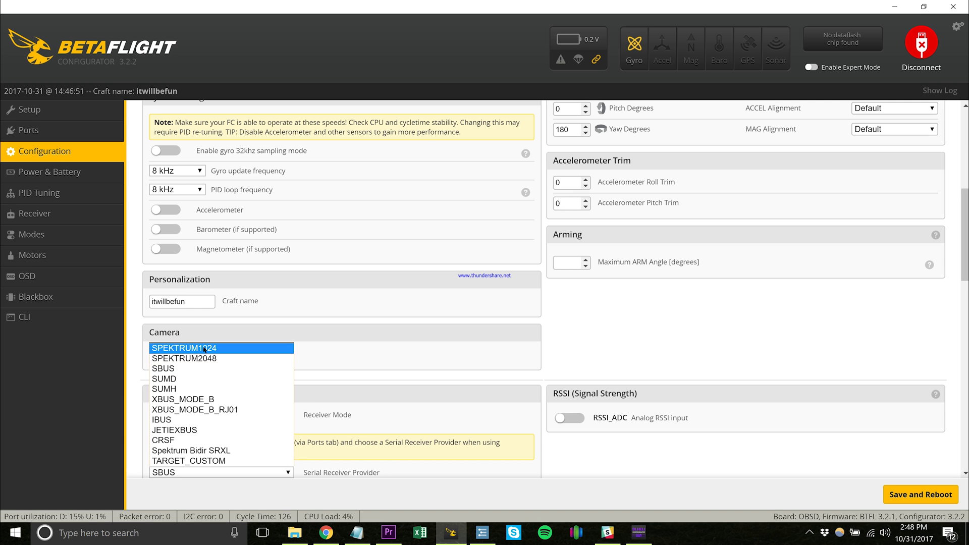
{"action": "left_click", "coordinate": [378, 337]}
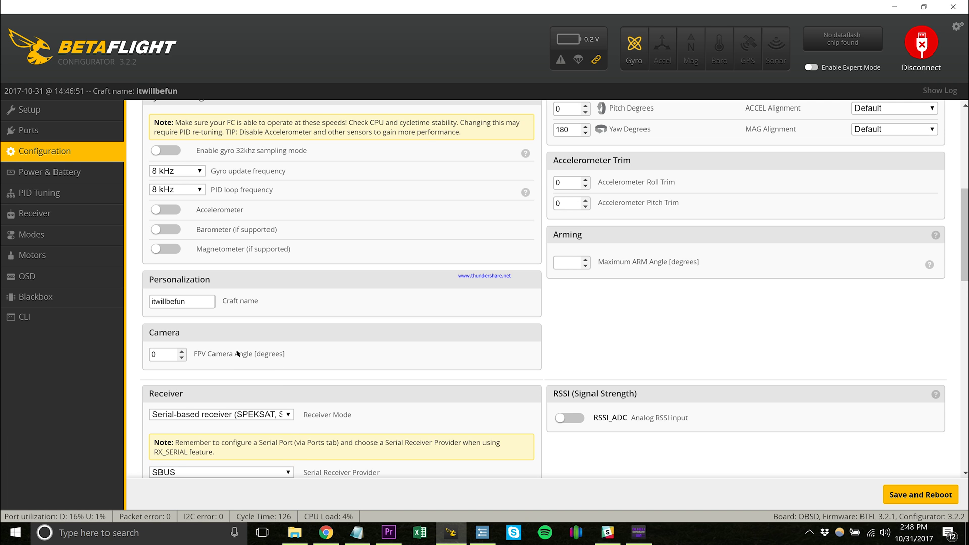
{"action": "scroll", "coordinate": [226, 349], "scroll_direction": "down", "scroll_amount": 4}
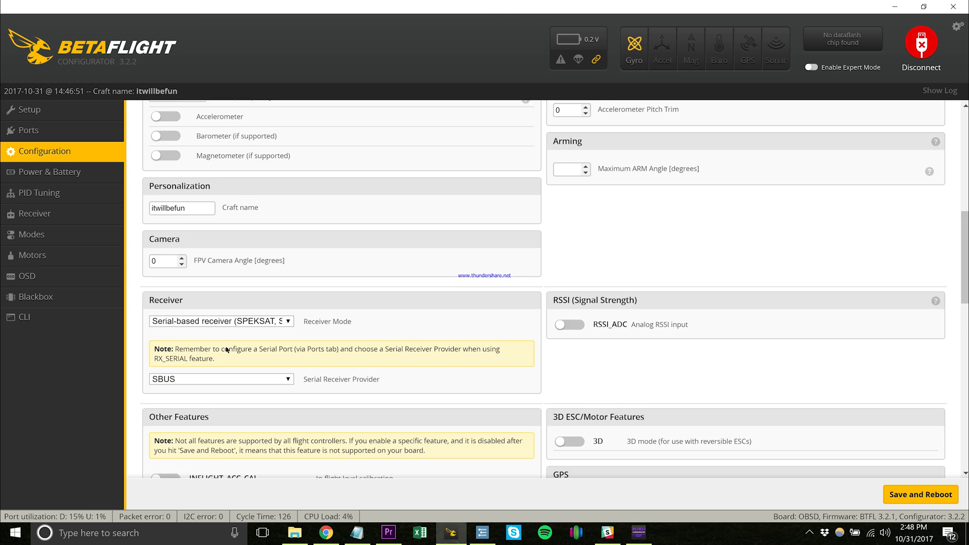
{"action": "scroll", "coordinate": [226, 349], "scroll_direction": "down", "scroll_amount": 1}
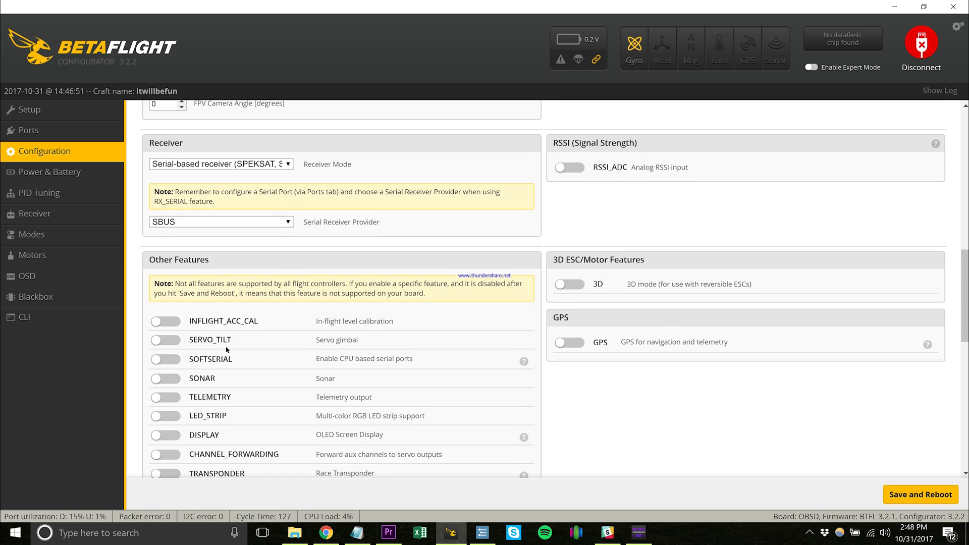
Step: Check the craft name in the Personalization settings
{"action": "scroll", "coordinate": [222, 333], "scroll_direction": "up", "scroll_amount": 2}
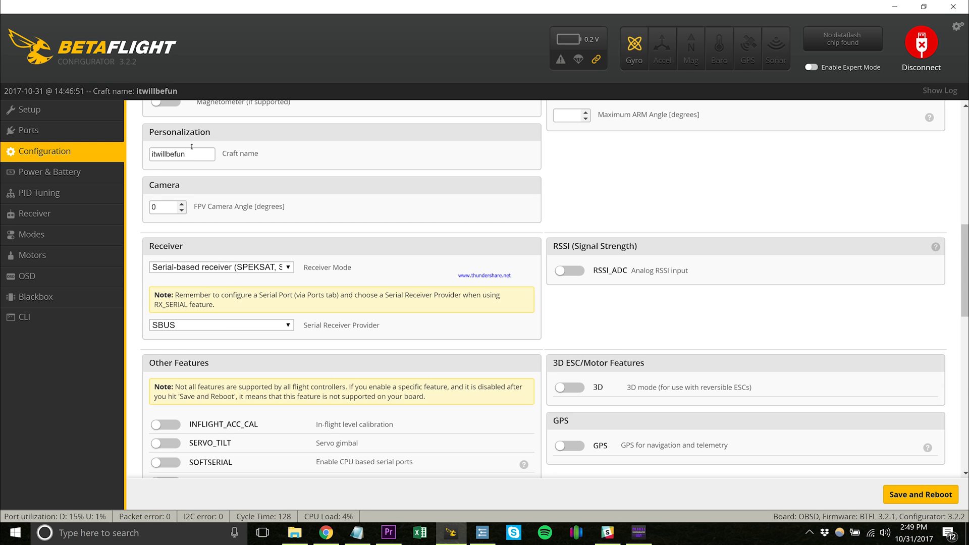
{"action": "scroll", "coordinate": [192, 147], "scroll_direction": "up", "scroll_amount": 4}
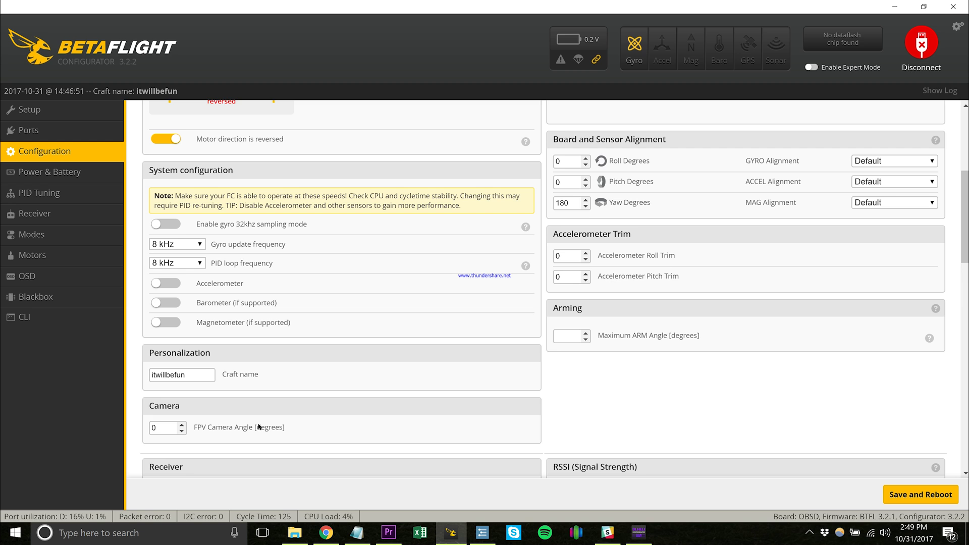
{"action": "double_click", "coordinate": [172, 372]}
Step: Open the OSD settings and turn off the logo in the preview
{"action": "left_click", "coordinate": [36, 273]}
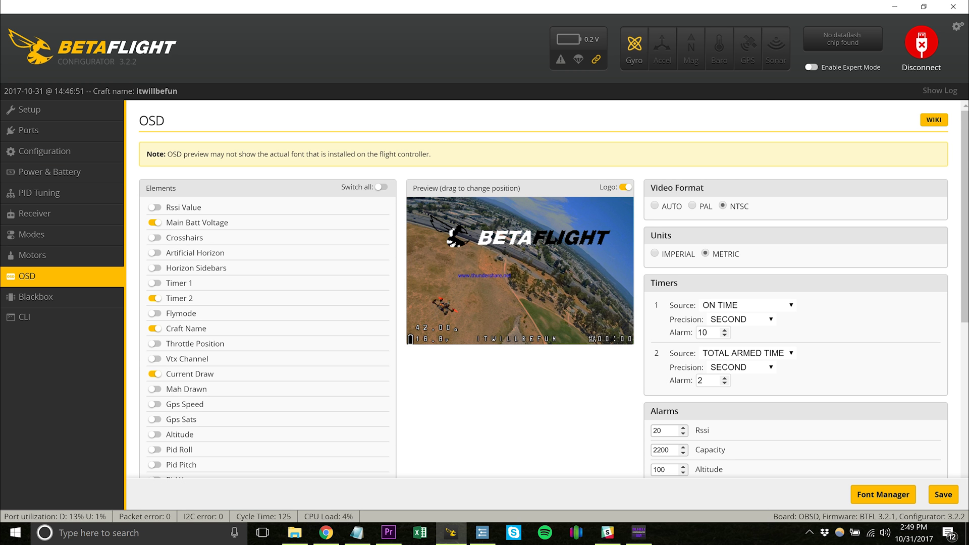
{"action": "left_click", "coordinate": [625, 187]}
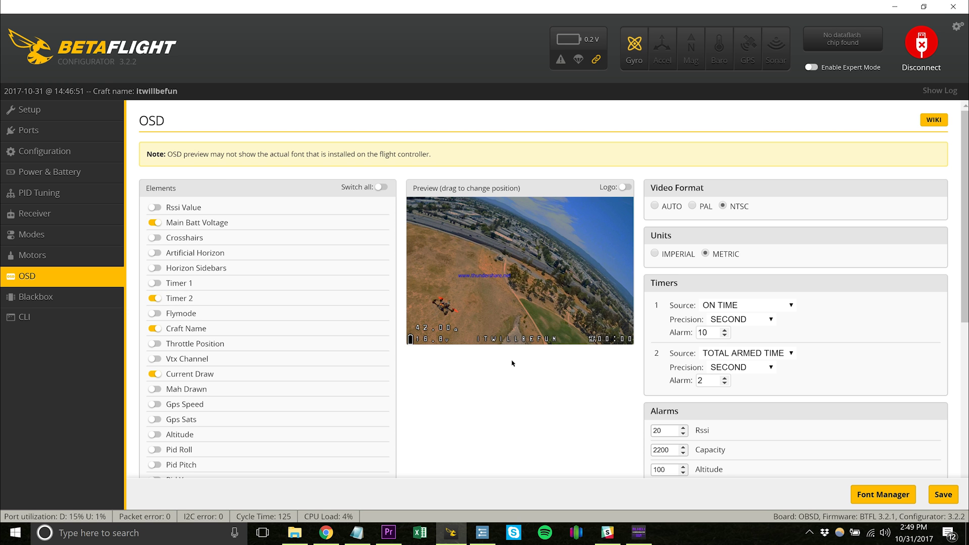
Step: Look through the OSD elements and switch Main Batt Usage on and off to preview it
{"action": "scroll", "coordinate": [512, 363], "scroll_direction": "down", "scroll_amount": 6}
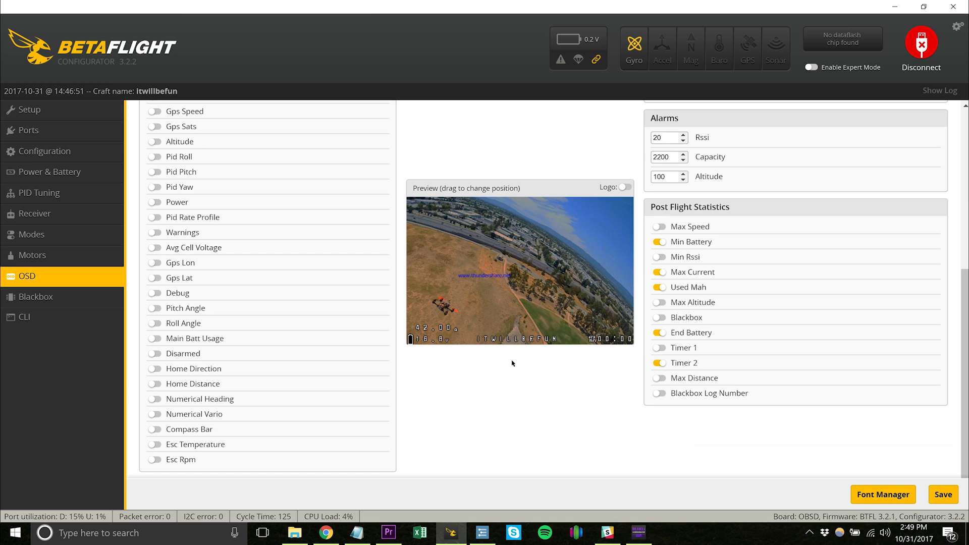
{"action": "scroll", "coordinate": [512, 363], "scroll_direction": "up", "scroll_amount": 3}
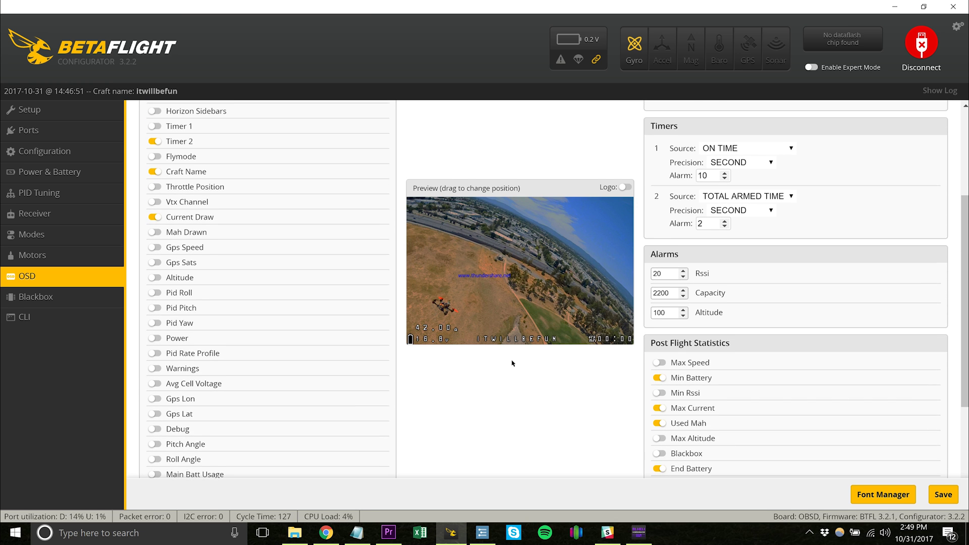
{"action": "scroll", "coordinate": [512, 364], "scroll_direction": "down", "scroll_amount": 1}
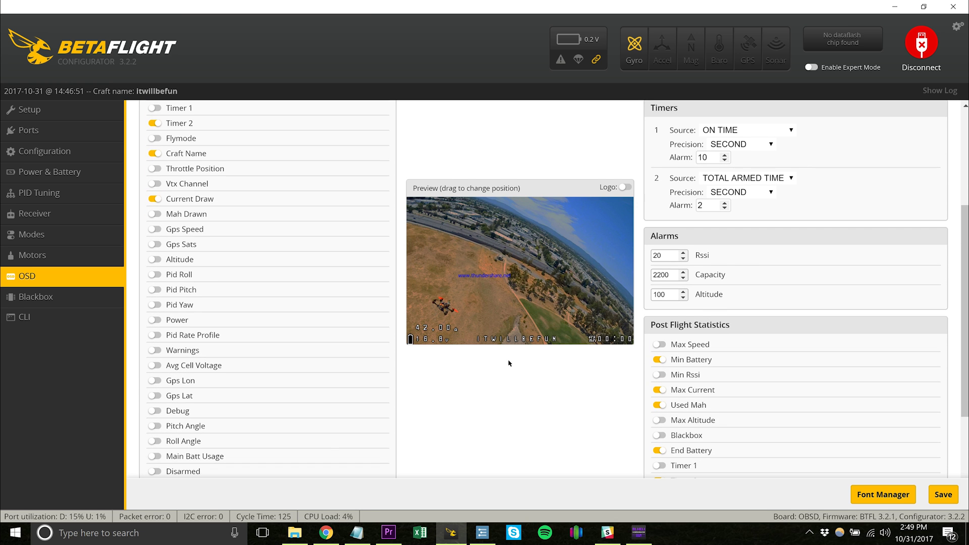
{"action": "left_click", "coordinate": [153, 456]}
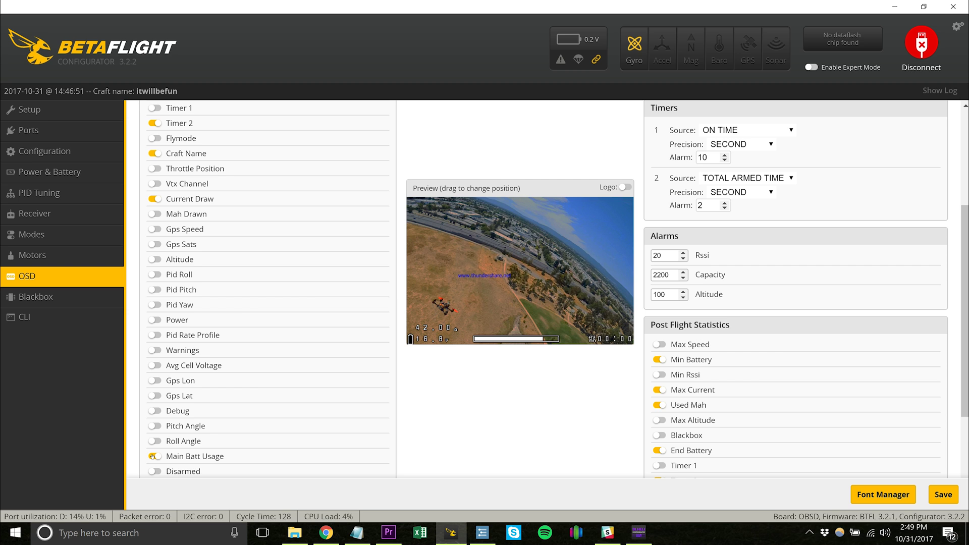
{"action": "left_click", "coordinate": [153, 456]}
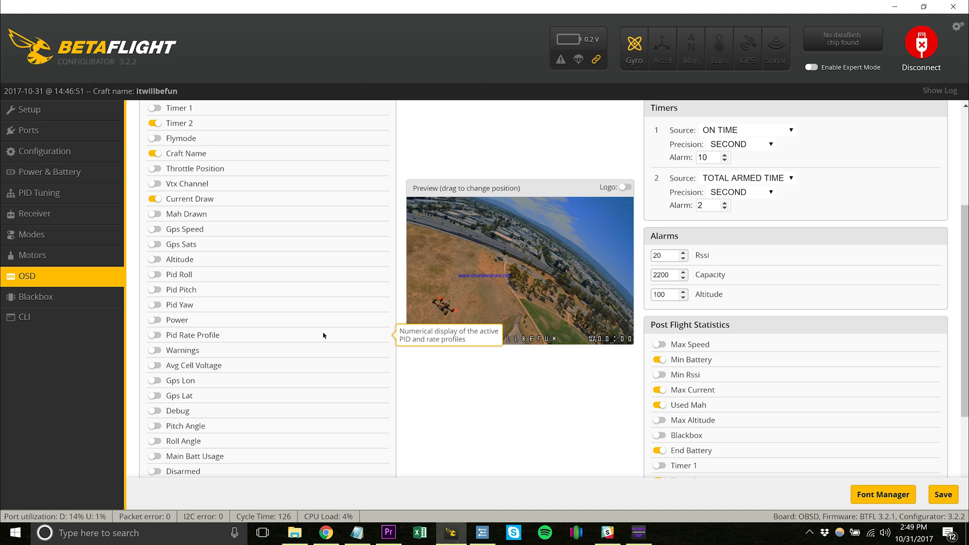
Step: Enable the Avg Cell Voltage OSD element and place it just above the timer in the preview
{"action": "left_click", "coordinate": [153, 364]}
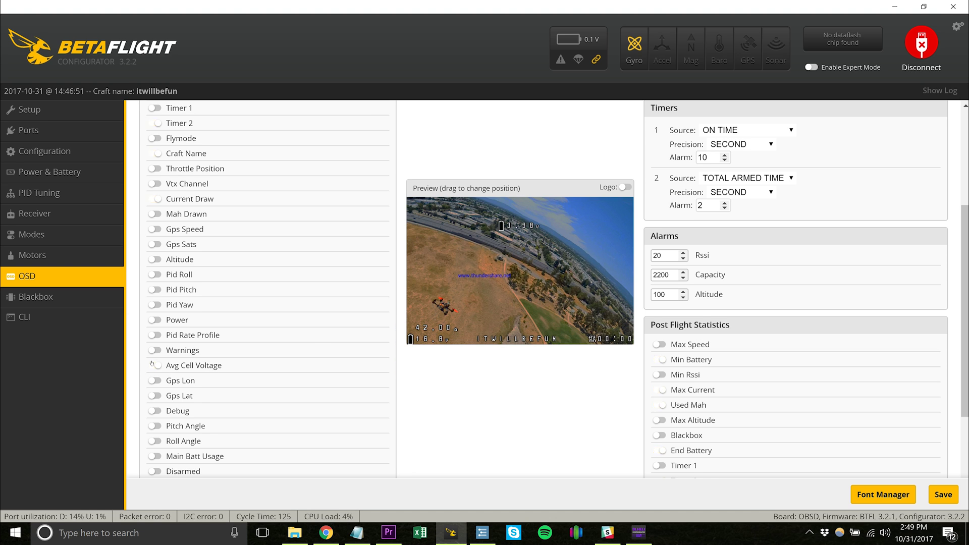
{"action": "left_click_drag", "start_coordinate": [506, 227], "coordinate": [606, 329]}
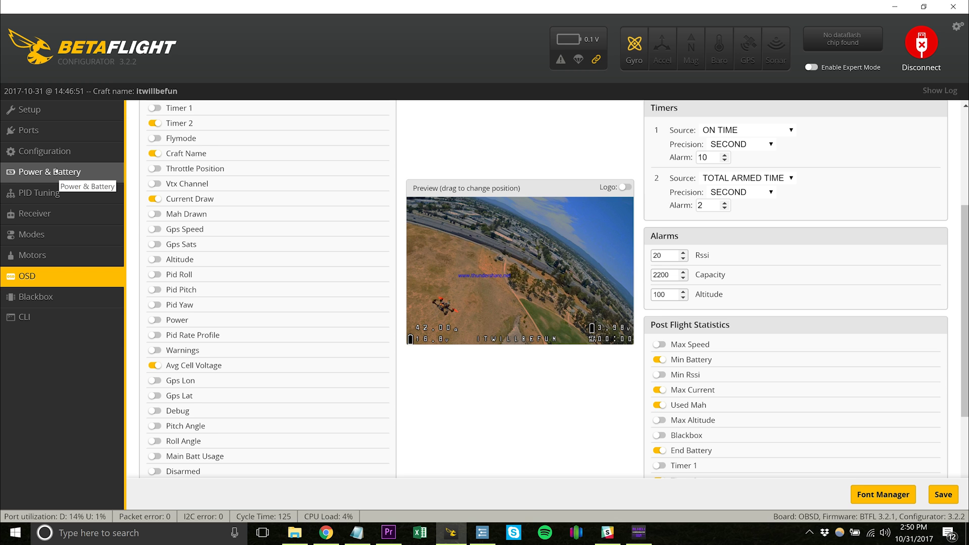
Step: Set the D-Term Lowpass Filter to PT1 in the PID Tuning filter settings
{"action": "left_click", "coordinate": [40, 192]}
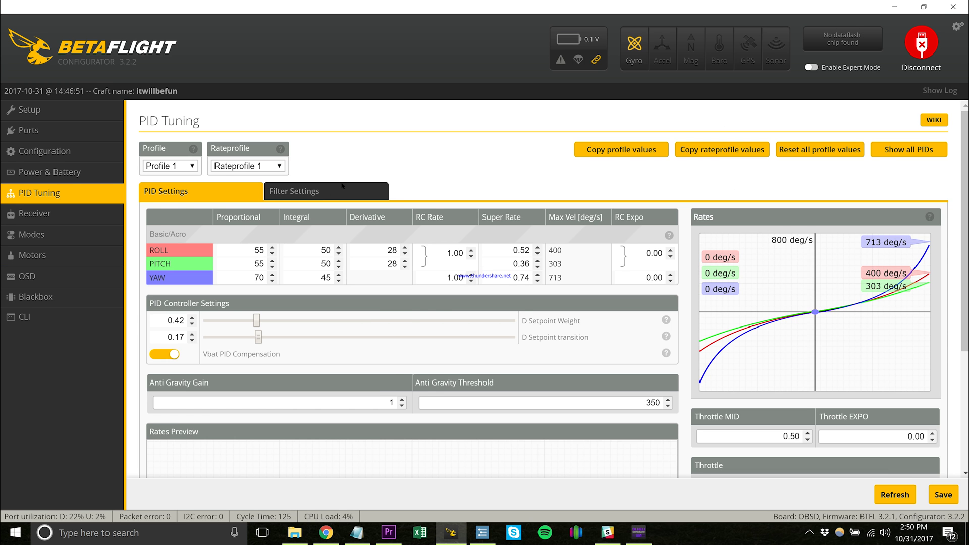
{"action": "left_click", "coordinate": [315, 192]}
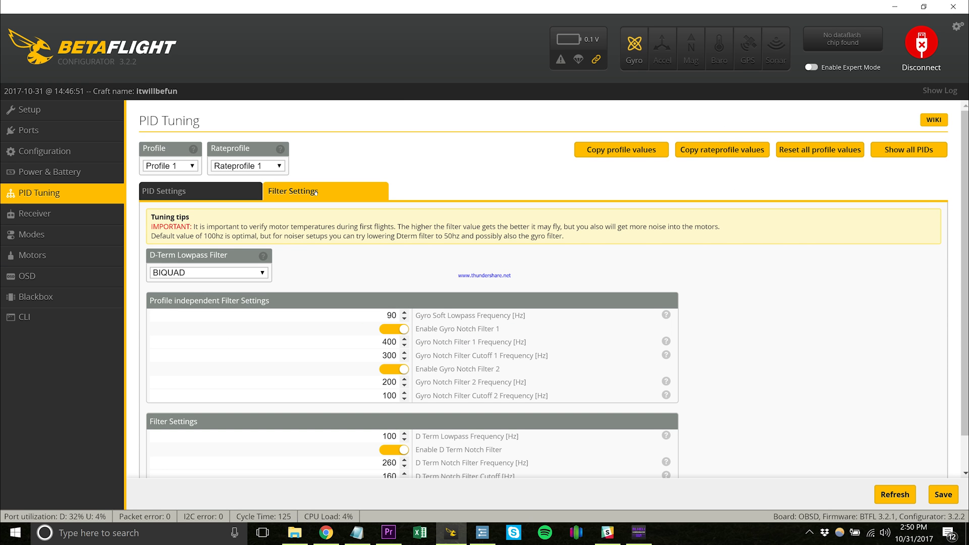
{"action": "left_click", "coordinate": [262, 273]}
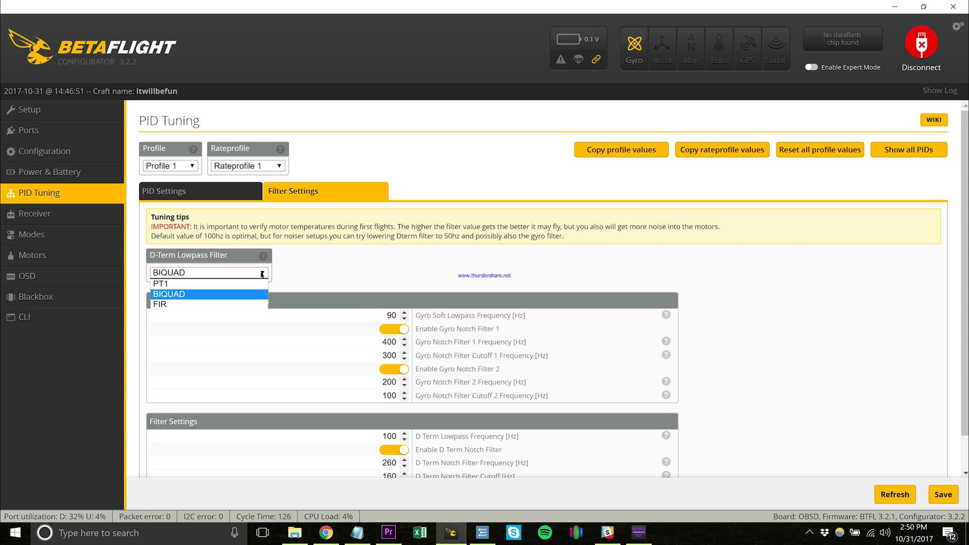
{"action": "left_click", "coordinate": [228, 284]}
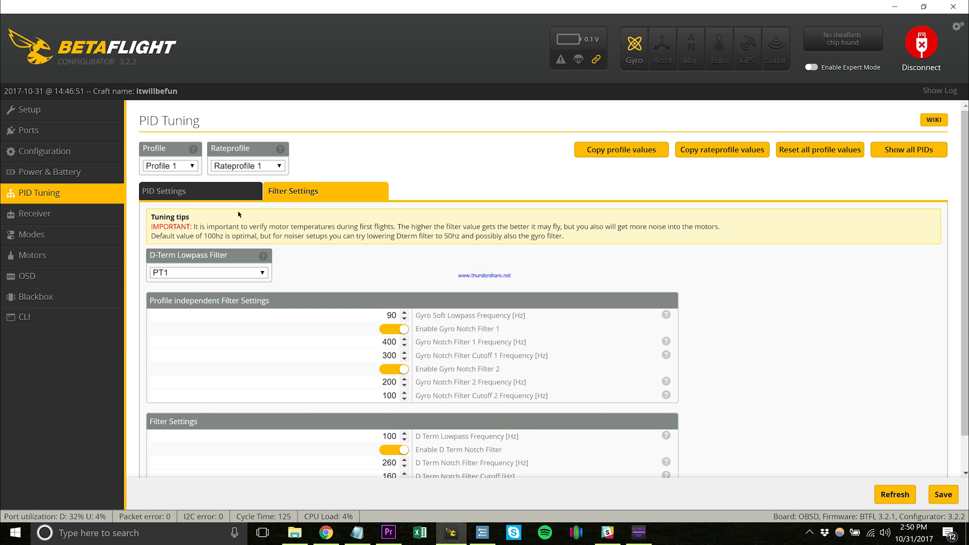
Step: Compare the PID settings of Profile 2 with those of Profile 1, ending on Profile 1
{"action": "left_click", "coordinate": [231, 191]}
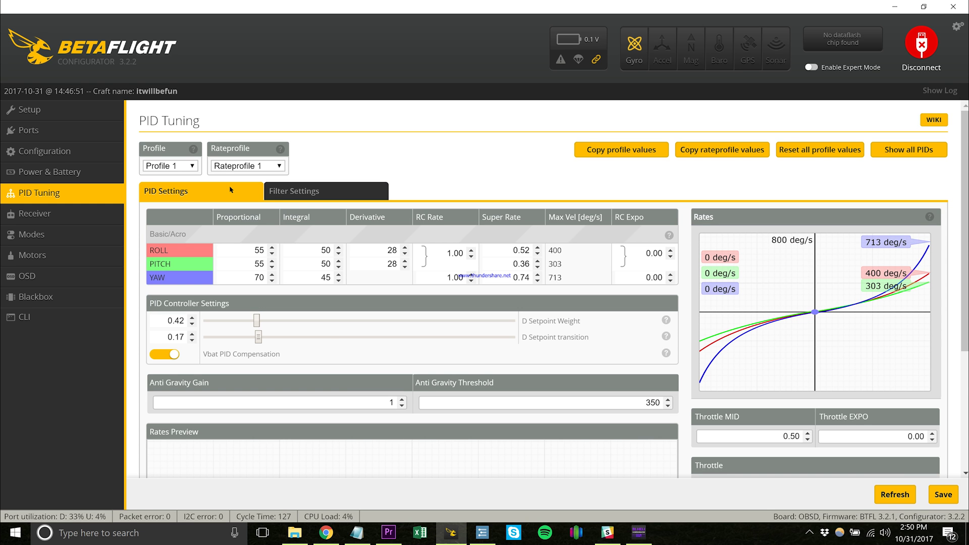
{"action": "left_click", "coordinate": [191, 167]}
{"action": "left_click", "coordinate": [167, 187]}
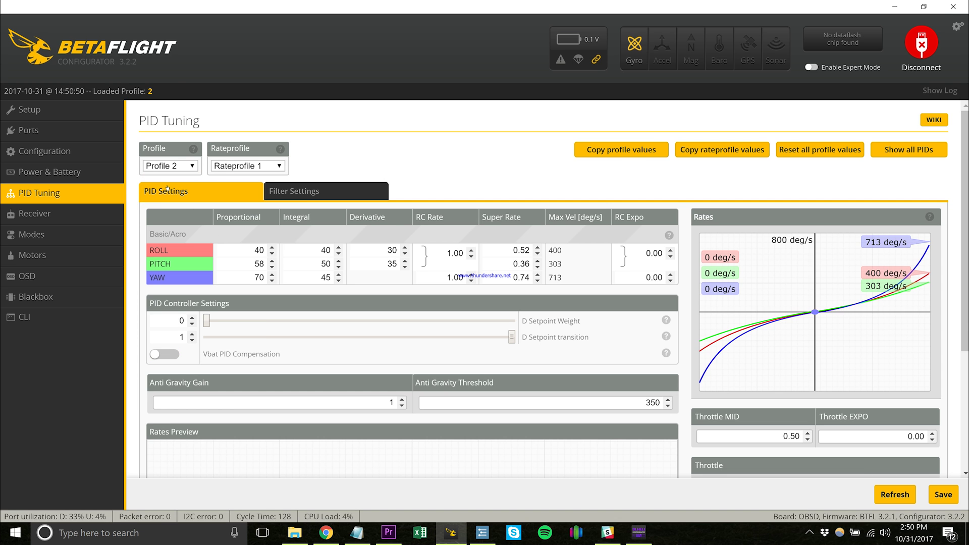
{"action": "left_click", "coordinate": [171, 166]}
{"action": "left_click", "coordinate": [167, 176]}
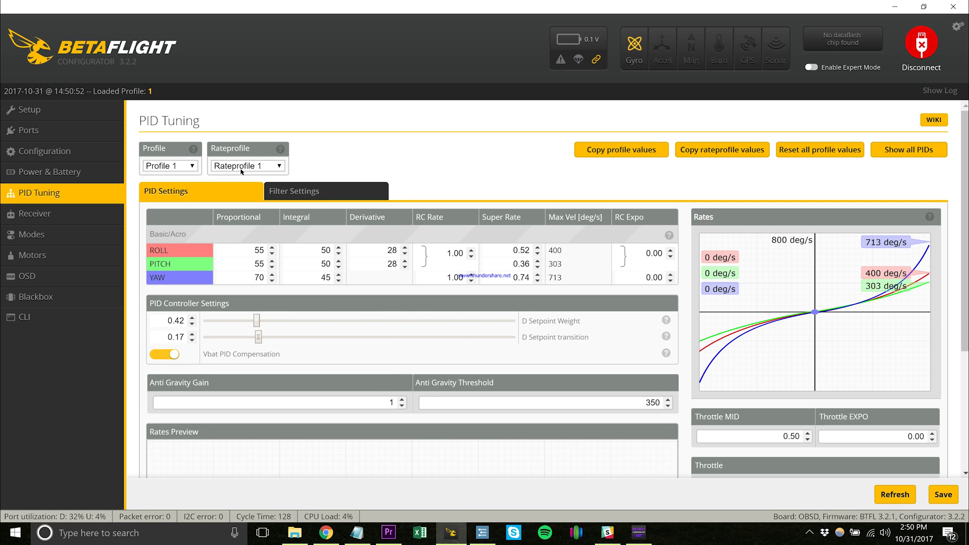
Step: Change Profile 1's D-Term Lowpass Filter from the filter settings to PT1
{"action": "left_click", "coordinate": [297, 192]}
{"action": "left_click", "coordinate": [243, 275]}
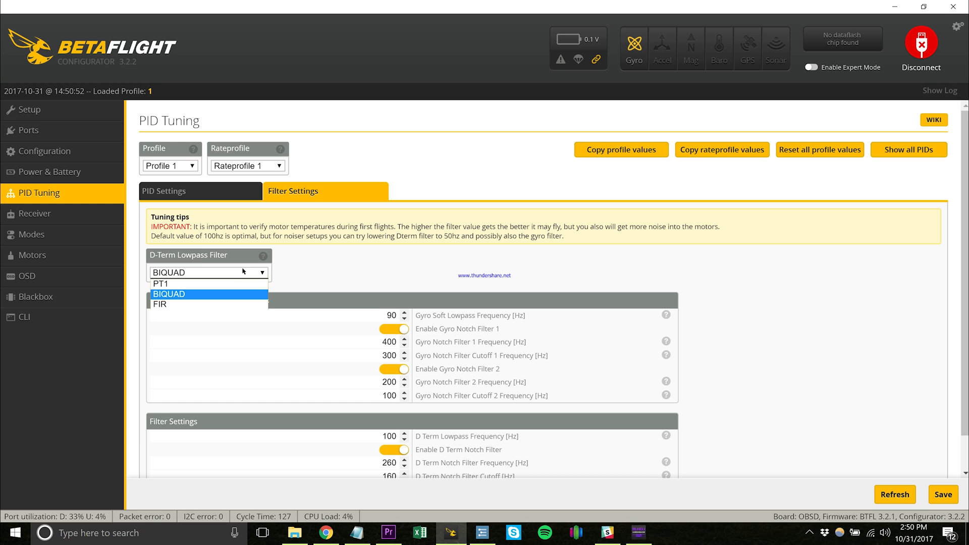
{"action": "left_click", "coordinate": [225, 284]}
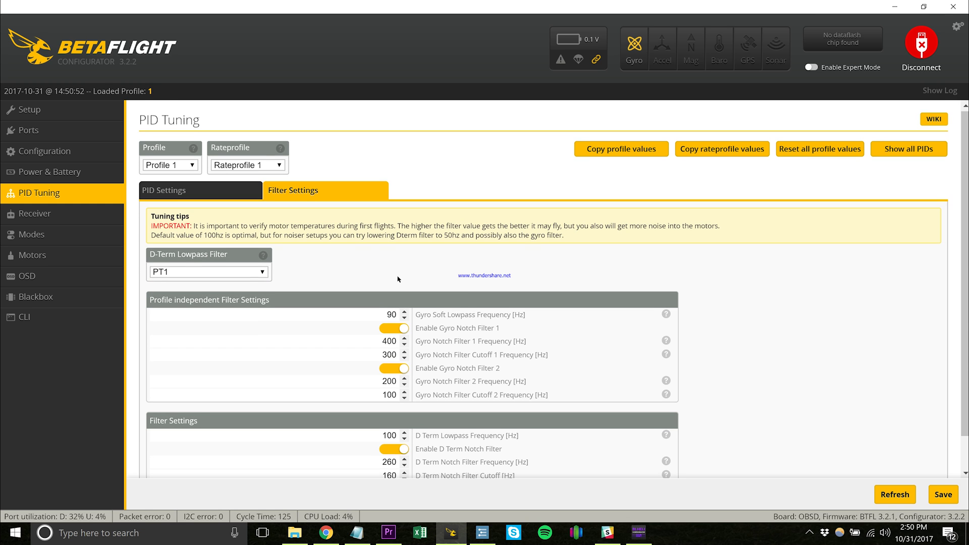
Step: Set the Gyro Notch Filter 1 and Gyro Notch Filter 2 frequencies to 0 Hz and save the tuning settings
{"action": "scroll", "coordinate": [398, 279], "scroll_direction": "down", "scroll_amount": 1}
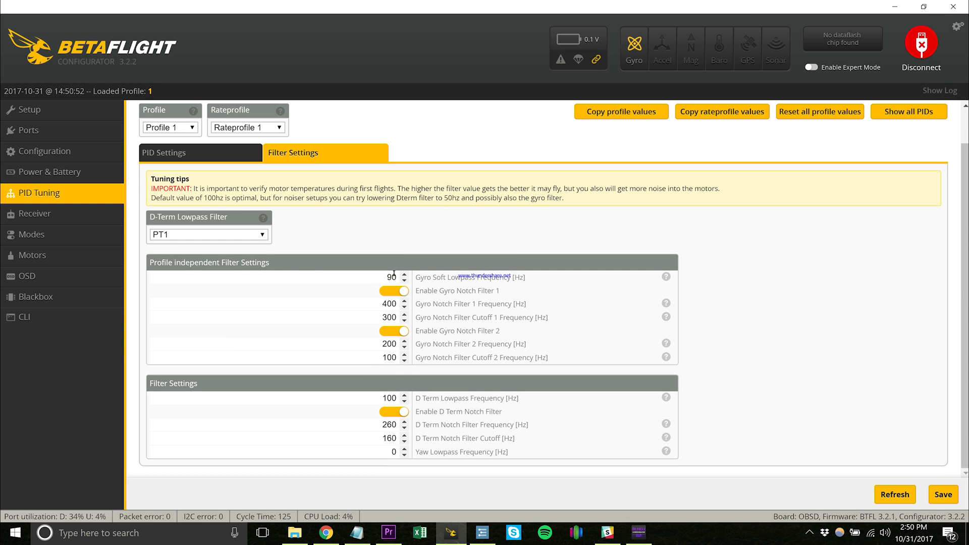
{"action": "double_click", "coordinate": [389, 303]}
{"action": "type", "text": "0"}
{"action": "double_click", "coordinate": [385, 419]}
{"action": "double_click", "coordinate": [387, 340]}
{"action": "type", "text": "0"}
{"action": "left_click", "coordinate": [936, 493]}
Step: Review the saved filter values and Profile 1's PID, rate, throttle and TPA settings
{"action": "left_click", "coordinate": [220, 154]}
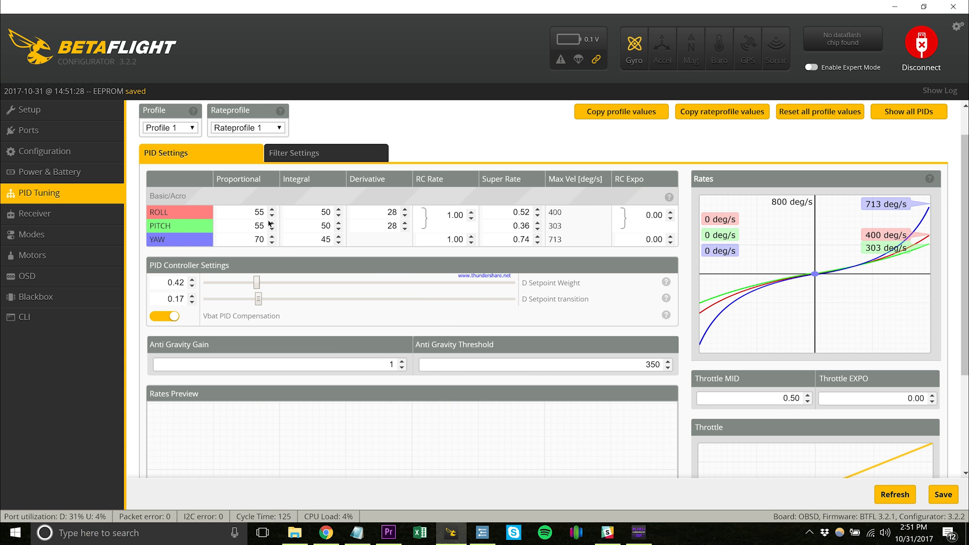
{"action": "left_click", "coordinate": [286, 150]}
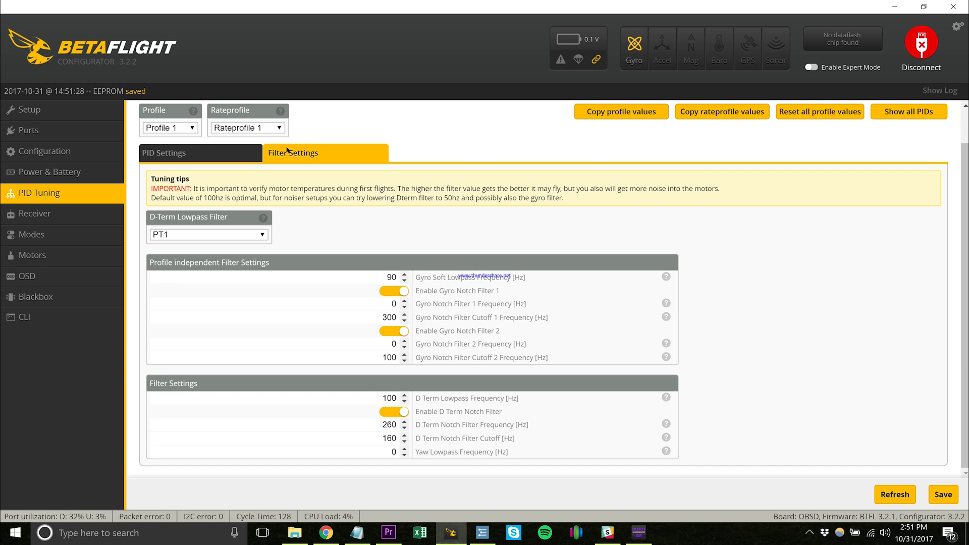
{"action": "left_click", "coordinate": [225, 154]}
{"action": "left_click", "coordinate": [304, 154]}
{"action": "left_click", "coordinate": [220, 156]}
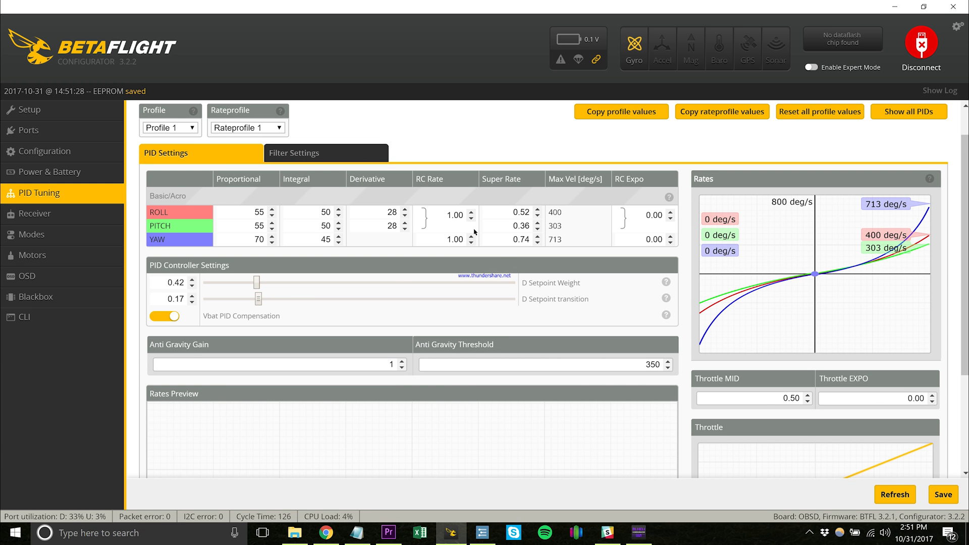
{"action": "scroll", "coordinate": [512, 306], "scroll_direction": "down", "scroll_amount": 3}
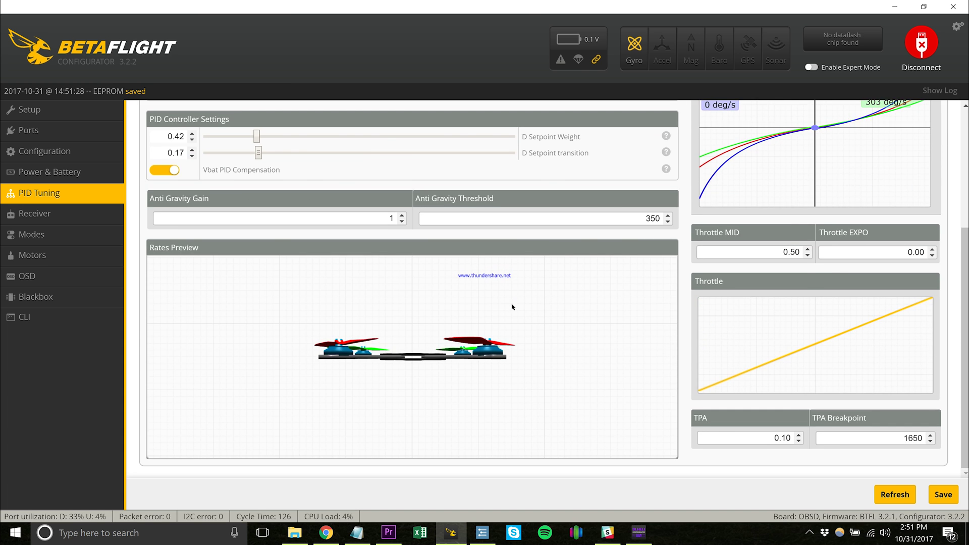
{"action": "scroll", "coordinate": [512, 306], "scroll_direction": "up", "scroll_amount": 5}
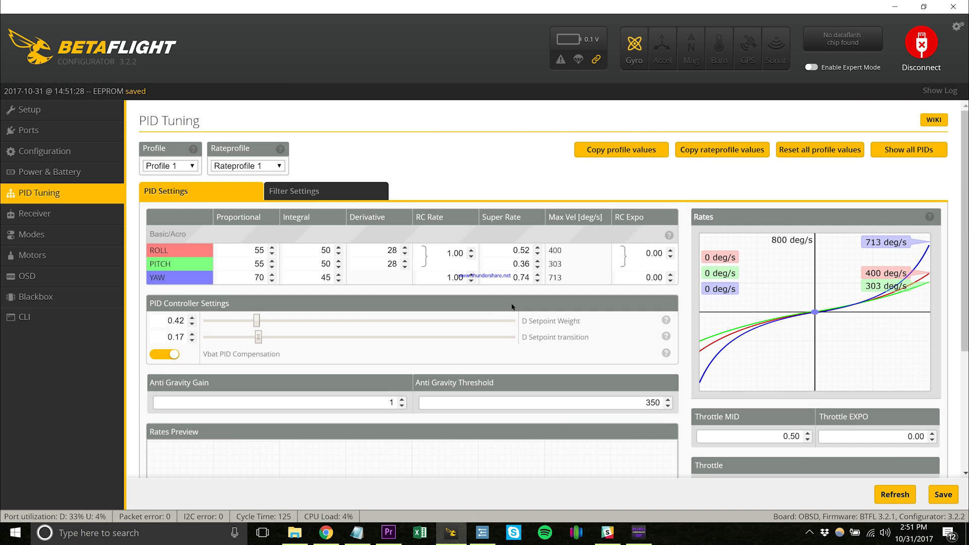
Step: Check the ARM mode range and the receiver channel readings
{"action": "left_click", "coordinate": [20, 234]}
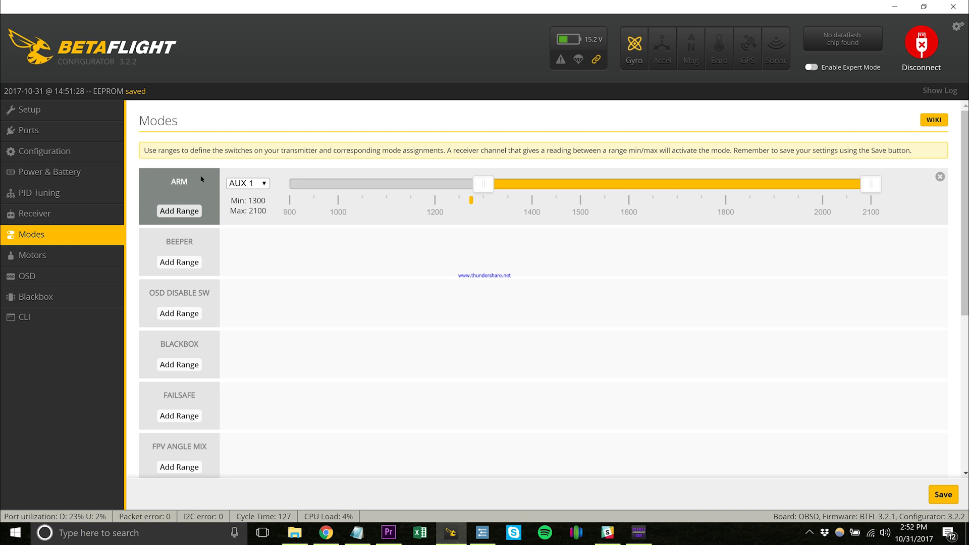
{"action": "left_click", "coordinate": [49, 211]}
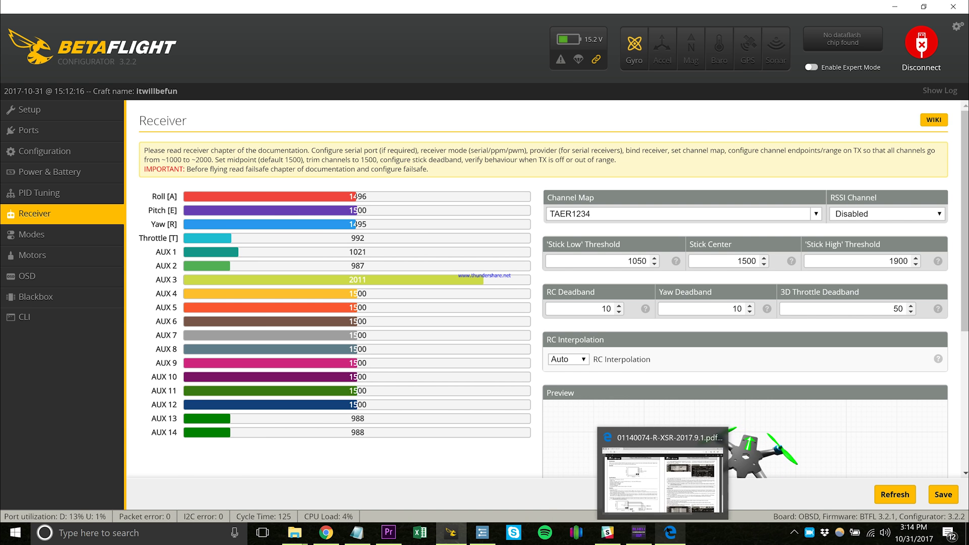
Step: Switch to the FrSky R-XSR manual in Edge to examine the receiver's pin layout, and return to Betaflight Configurator
{"action": "left_click", "coordinate": [670, 533]}
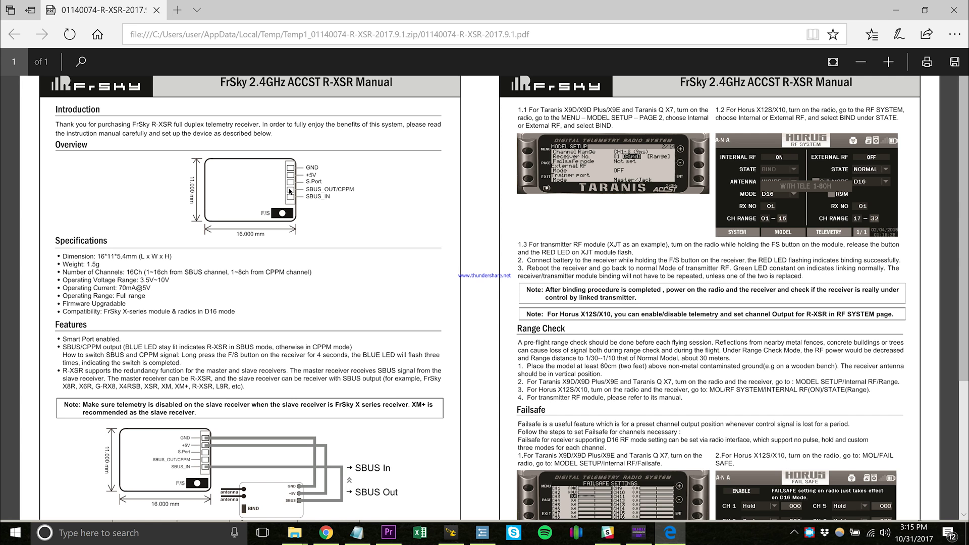
{"action": "left_click", "coordinate": [451, 533]}
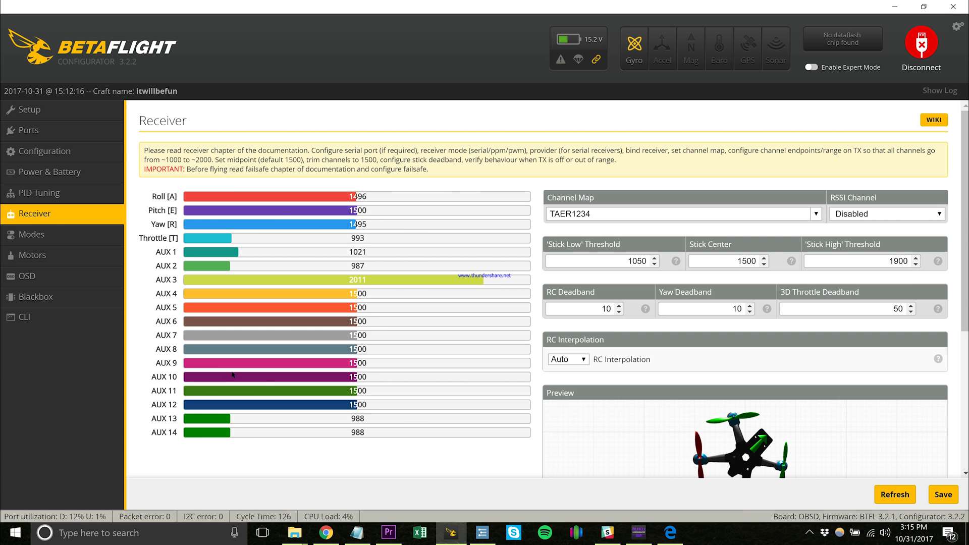
Step: Check the ARM and Flip Over After Crash mode ranges against the receiver's AUX 1 and AUX 2 channels
{"action": "left_click", "coordinate": [49, 235]}
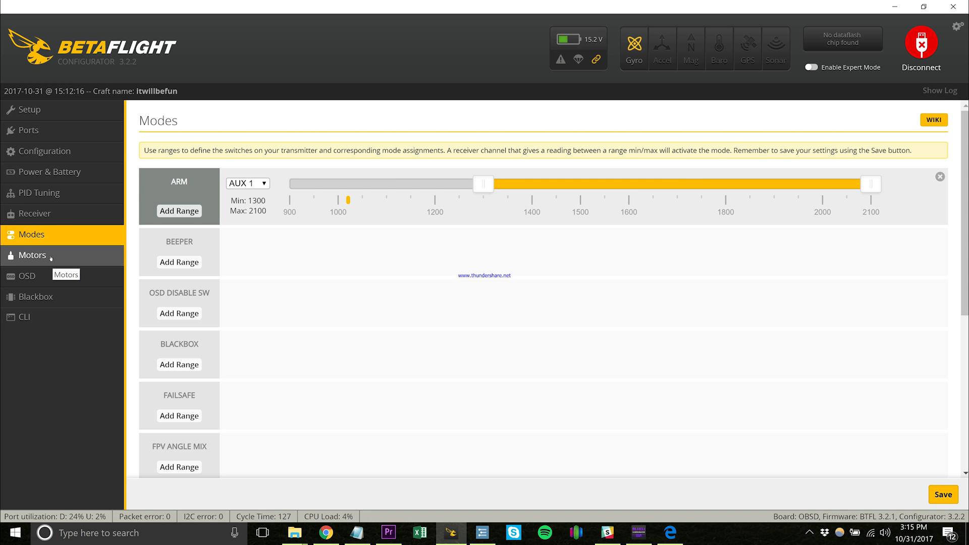
{"action": "scroll", "coordinate": [557, 281], "scroll_direction": "down", "scroll_amount": 5}
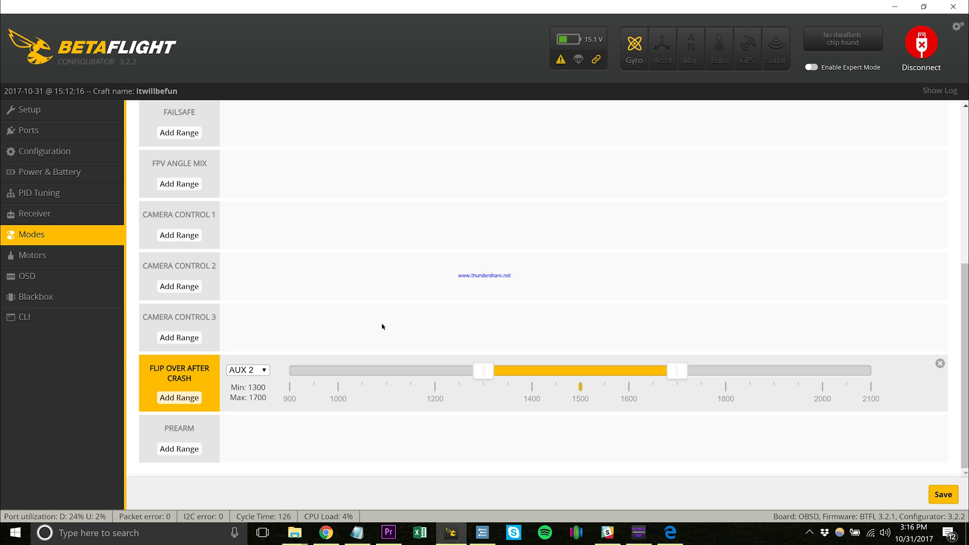
{"action": "left_click", "coordinate": [49, 209]}
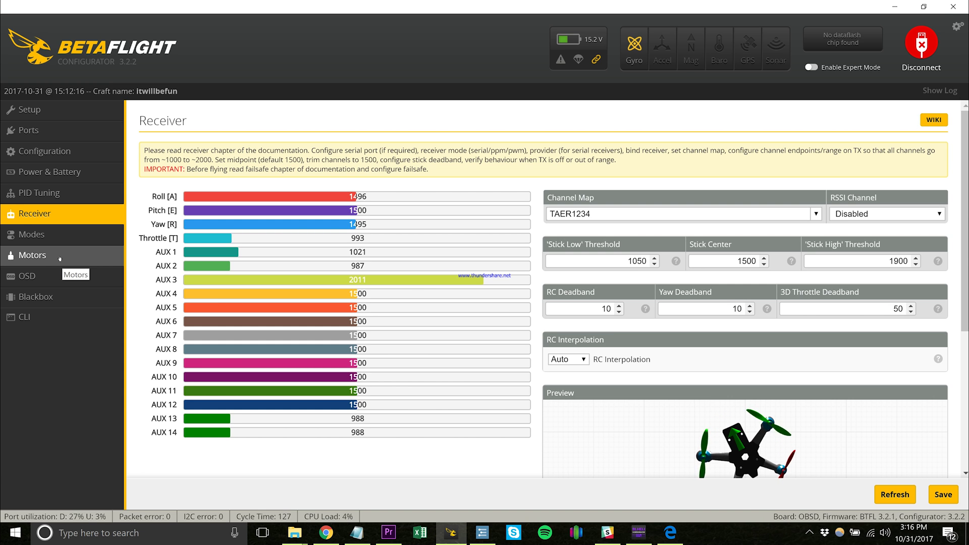
{"action": "left_click", "coordinate": [55, 235]}
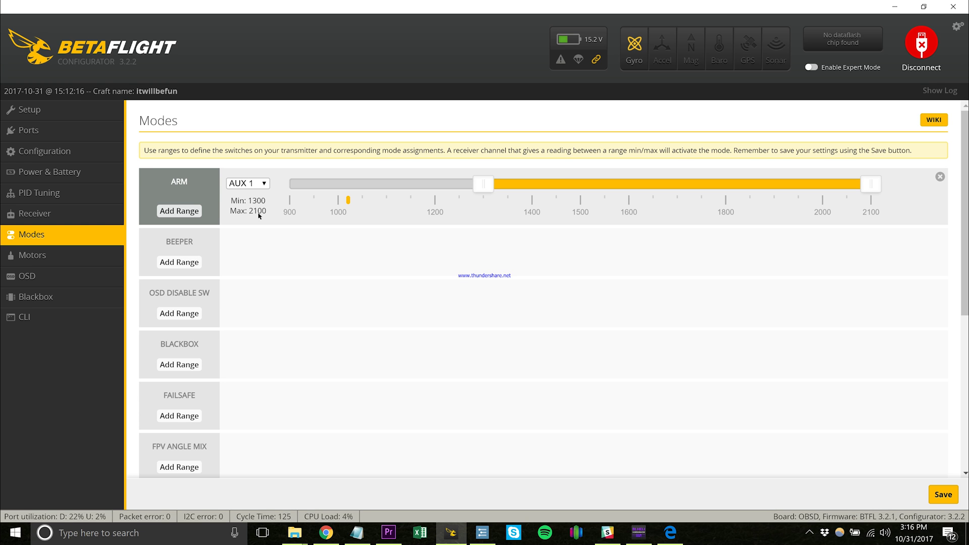
{"action": "scroll", "coordinate": [273, 281], "scroll_direction": "down", "scroll_amount": 5}
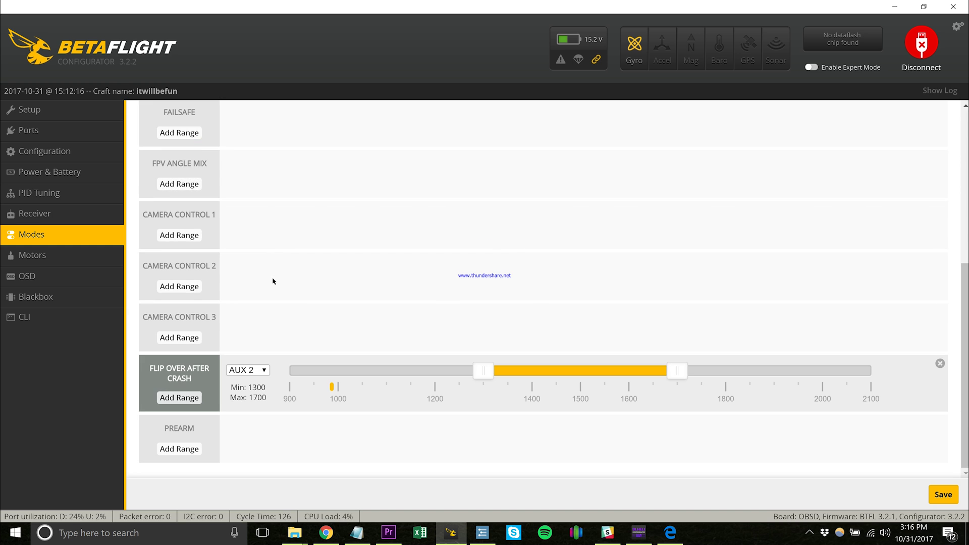
{"action": "scroll", "coordinate": [266, 295], "scroll_direction": "up", "scroll_amount": 5}
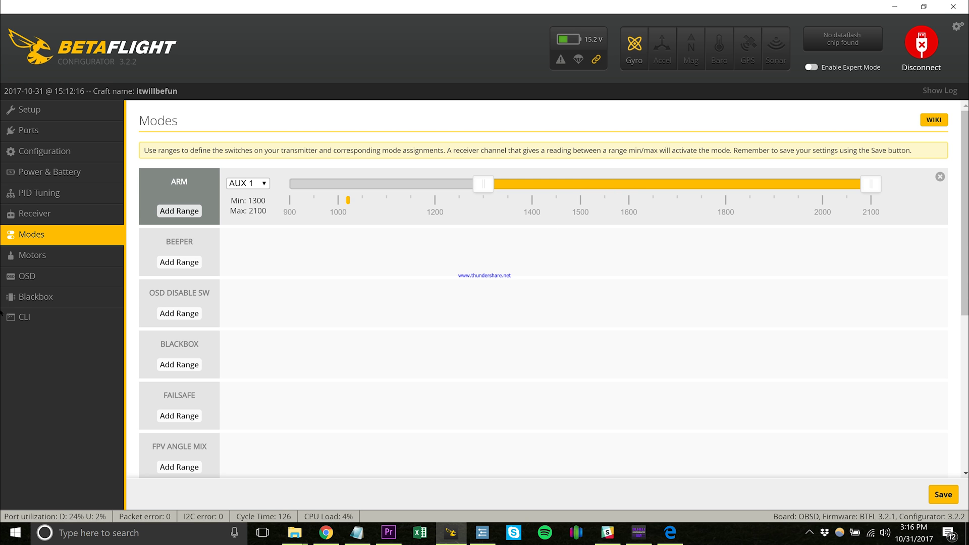
Step: Enable motor control and briefly spin motors 1 to 4 one at a time at low throttle, returning each to 1000
{"action": "left_click", "coordinate": [44, 254]}
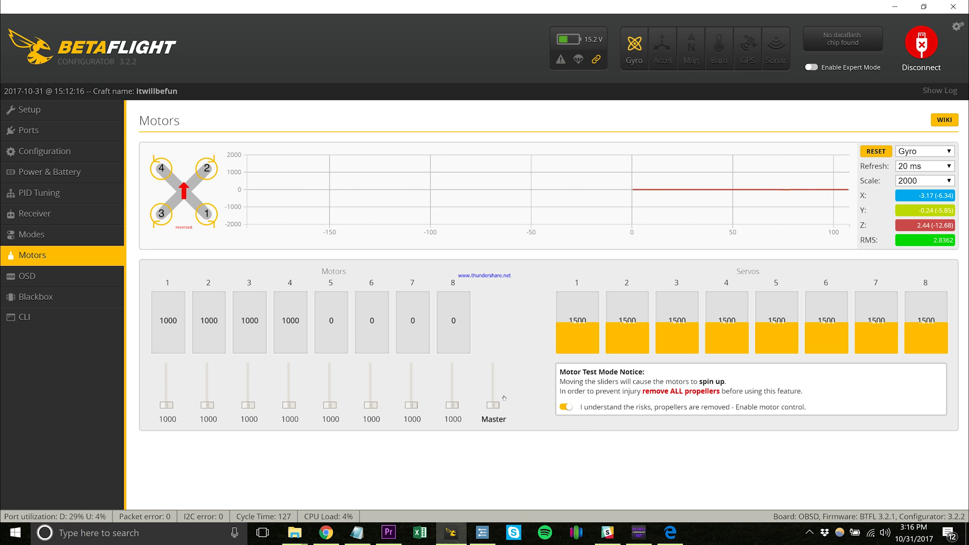
{"action": "left_click_drag", "start_coordinate": [166, 404], "coordinate": [168, 406]}
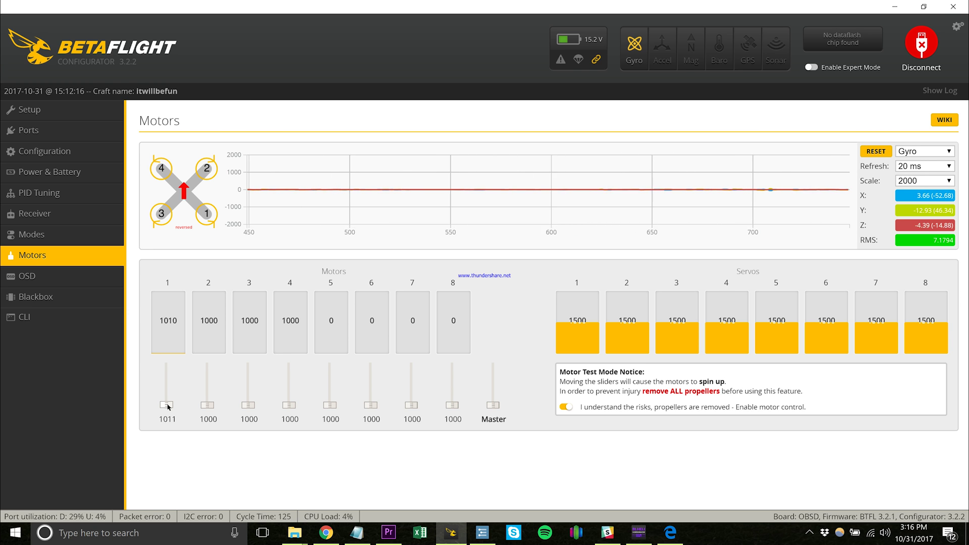
{"action": "left_click_drag", "start_coordinate": [168, 407], "coordinate": [204, 405]}
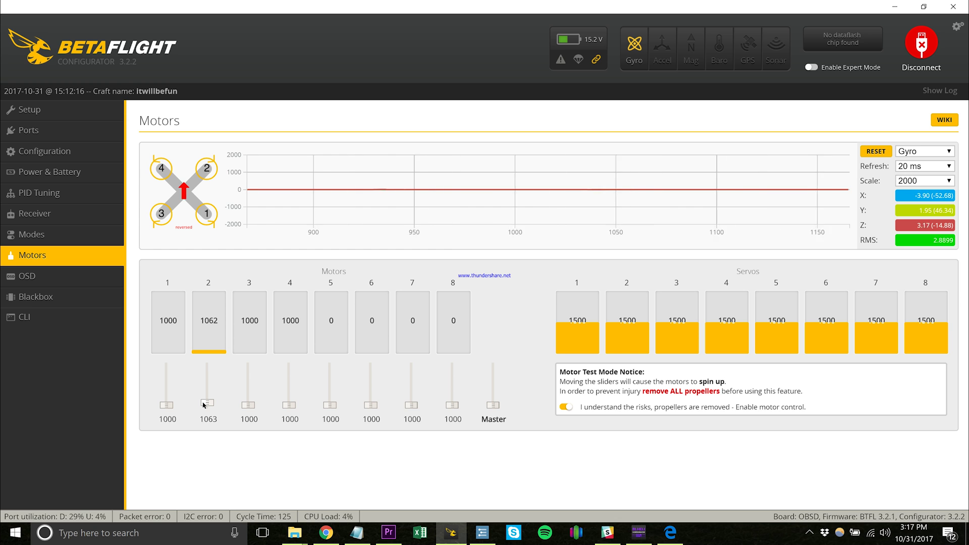
{"action": "left_click_drag", "start_coordinate": [203, 406], "coordinate": [250, 404]}
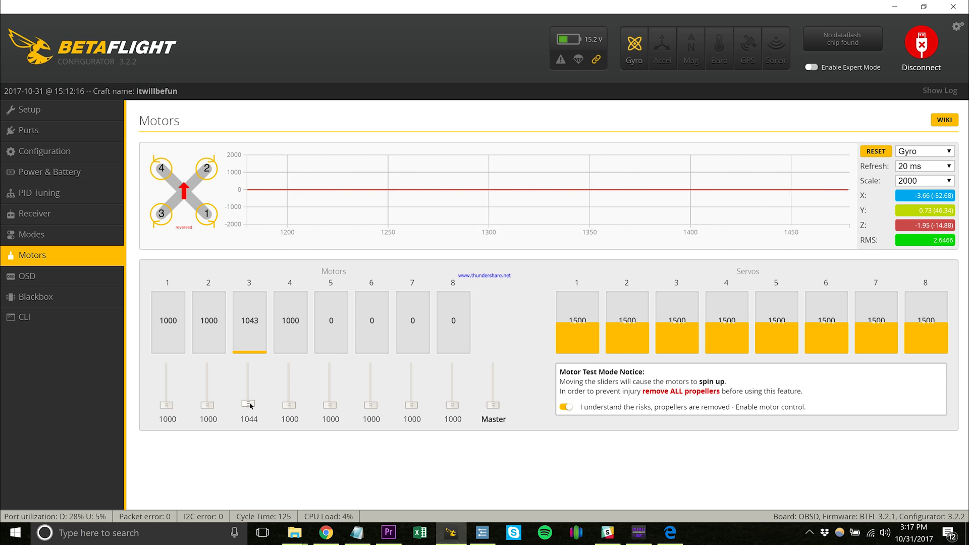
{"action": "left_click_drag", "start_coordinate": [250, 405], "coordinate": [291, 402]}
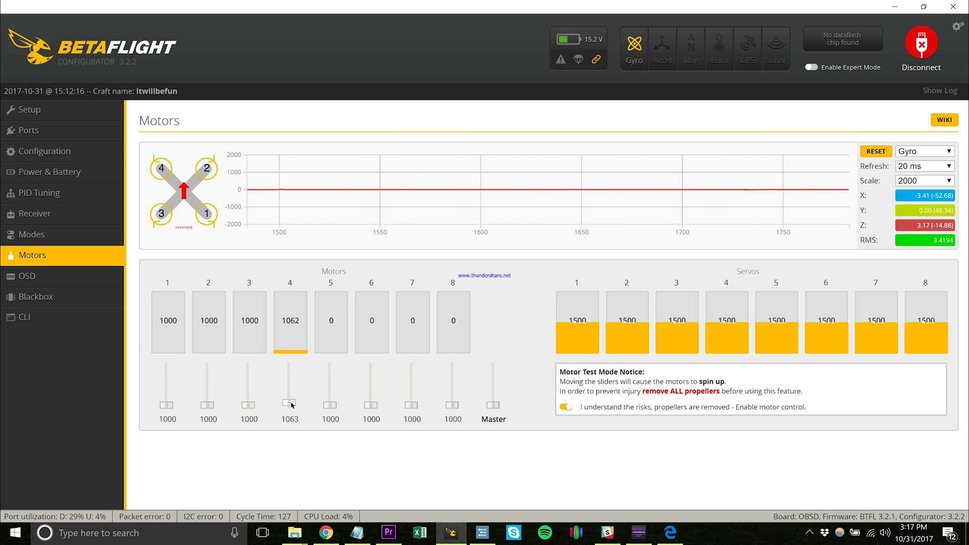
{"action": "left_click_drag", "start_coordinate": [290, 404], "coordinate": [289, 409]}
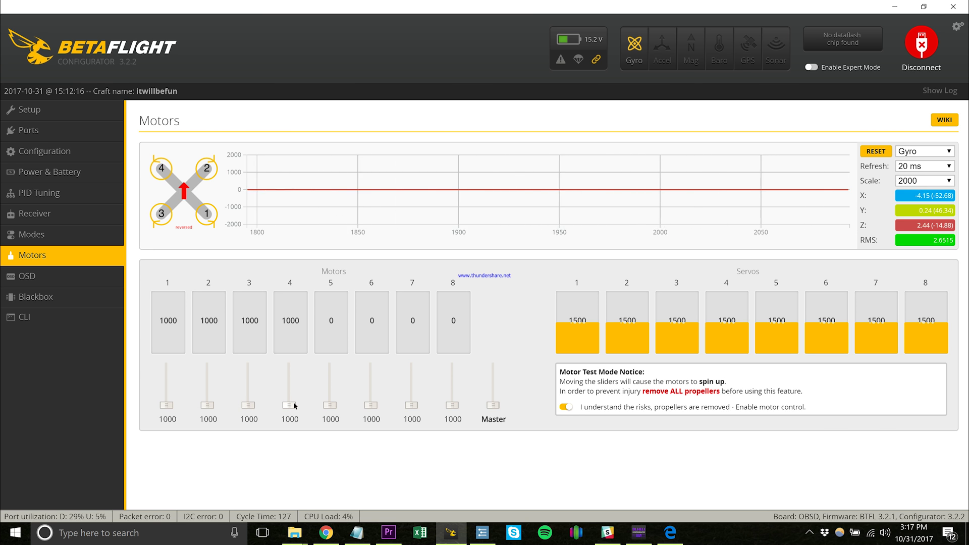
Step: Disconnect from Betaflight, switch to BLHeli Configurator, connect on COM4 at 115200 and read the ESC setup
{"action": "left_click", "coordinate": [921, 53]}
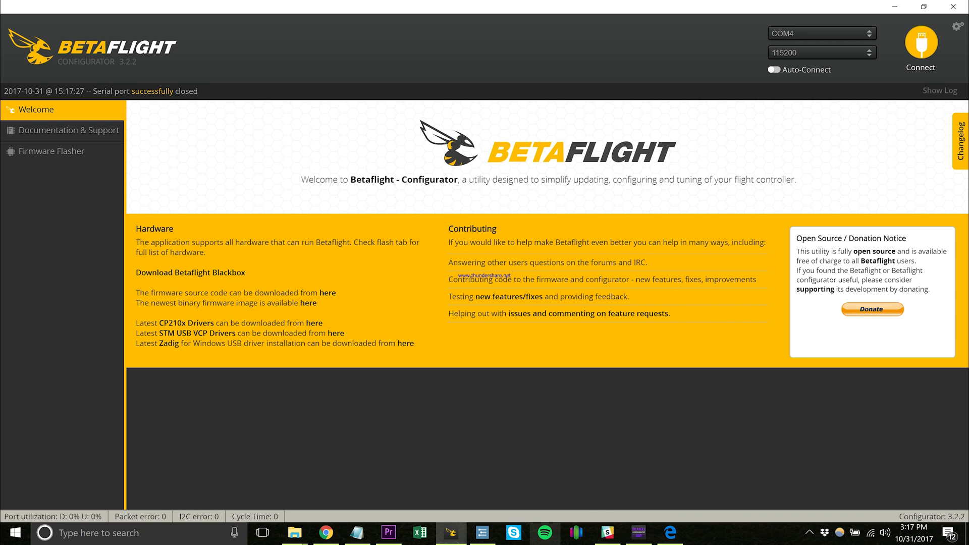
{"action": "left_click", "coordinate": [638, 534]}
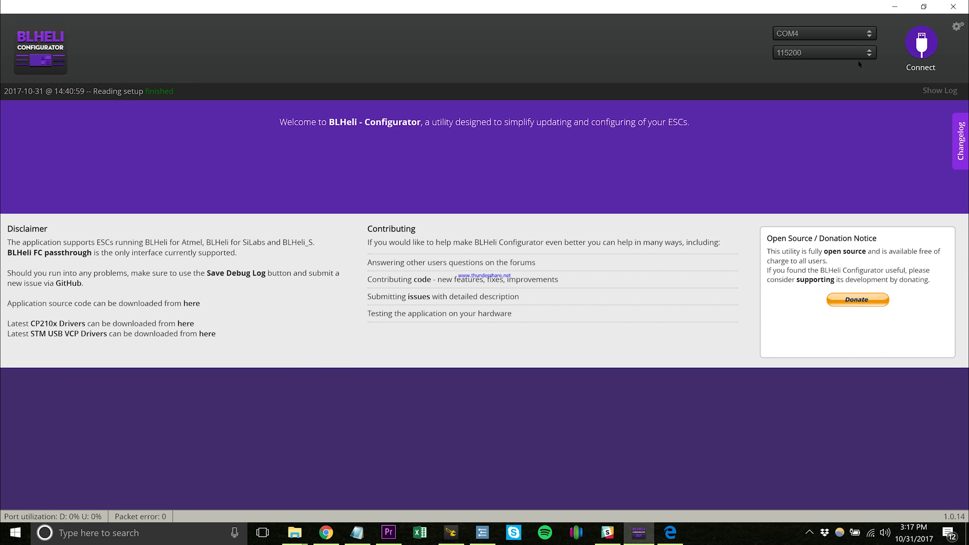
{"action": "left_click", "coordinate": [920, 43]}
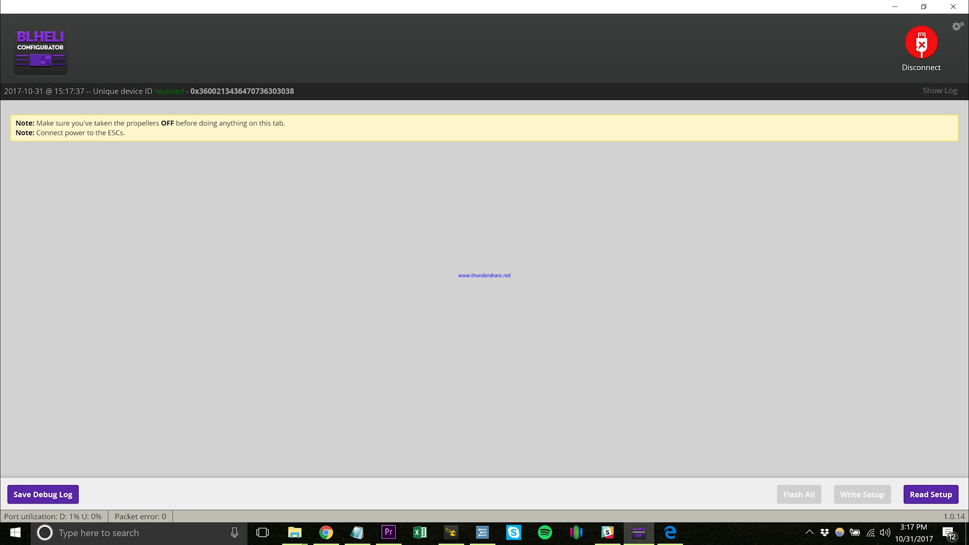
{"action": "left_click", "coordinate": [916, 490]}
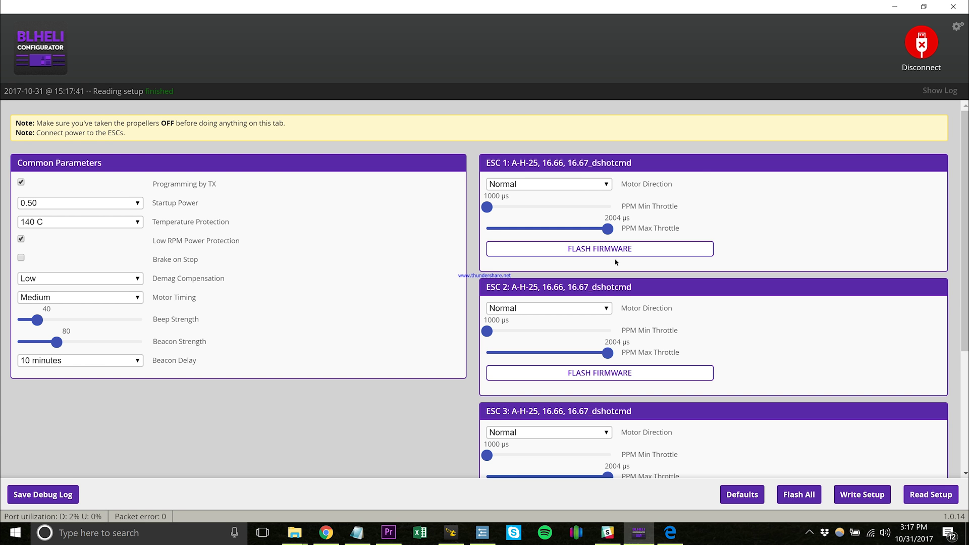
Step: Set the motor direction of ESC 2 and ESC 3 to Reversed and write the setup to the ESCs
{"action": "left_click", "coordinate": [573, 309]}
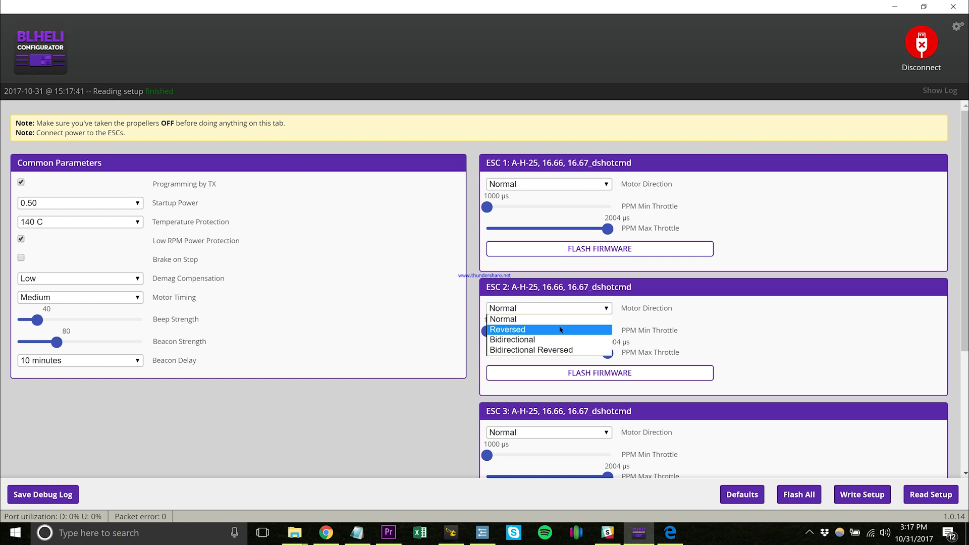
{"action": "left_click", "coordinate": [560, 330]}
{"action": "scroll", "coordinate": [558, 327], "scroll_direction": "down", "scroll_amount": 1}
{"action": "left_click", "coordinate": [538, 376]}
{"action": "left_click", "coordinate": [531, 395]}
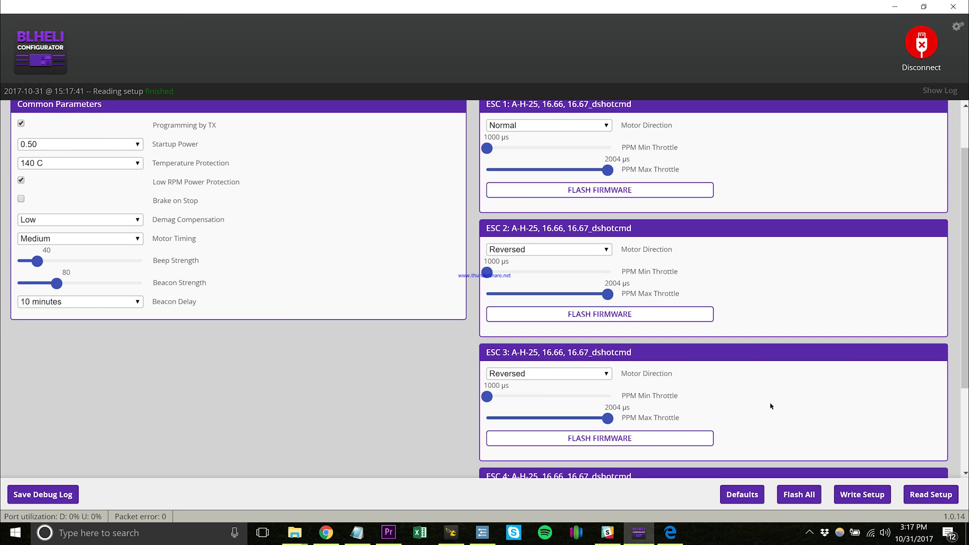
{"action": "scroll", "coordinate": [770, 405], "scroll_direction": "down", "scroll_amount": 1}
{"action": "left_click", "coordinate": [863, 495]}
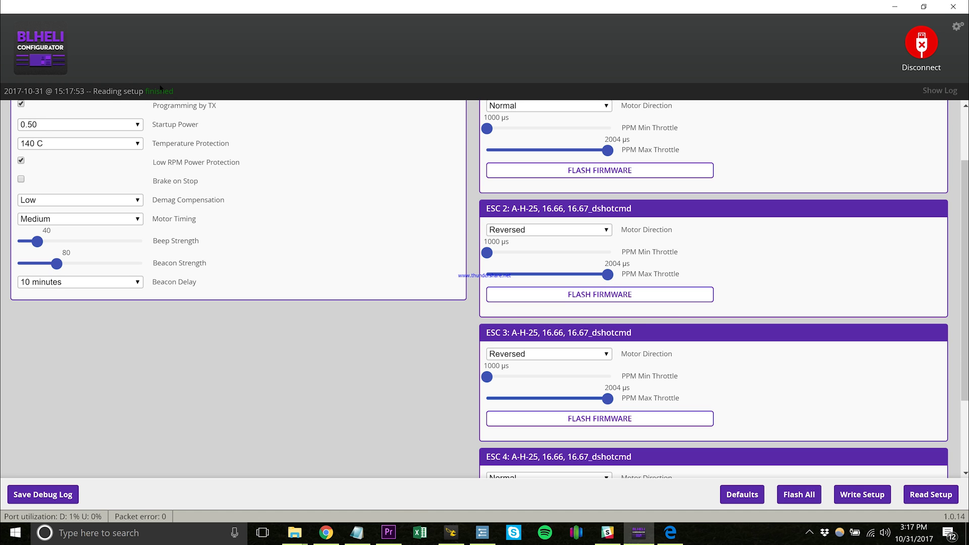
Step: Disconnect from the ESCs and close both BLHeli Configurator and Betaflight Configurator
{"action": "left_click", "coordinate": [923, 44]}
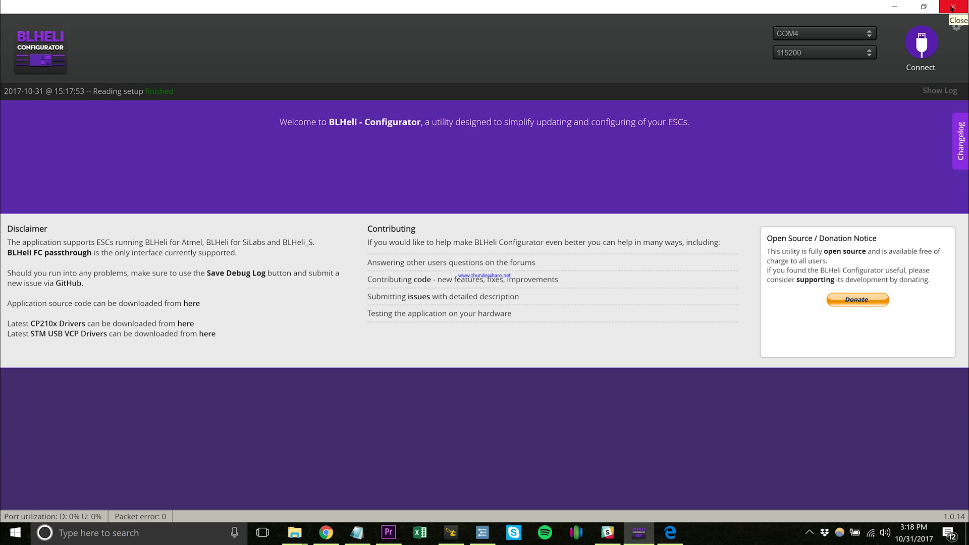
{"action": "left_click", "coordinate": [951, 7]}
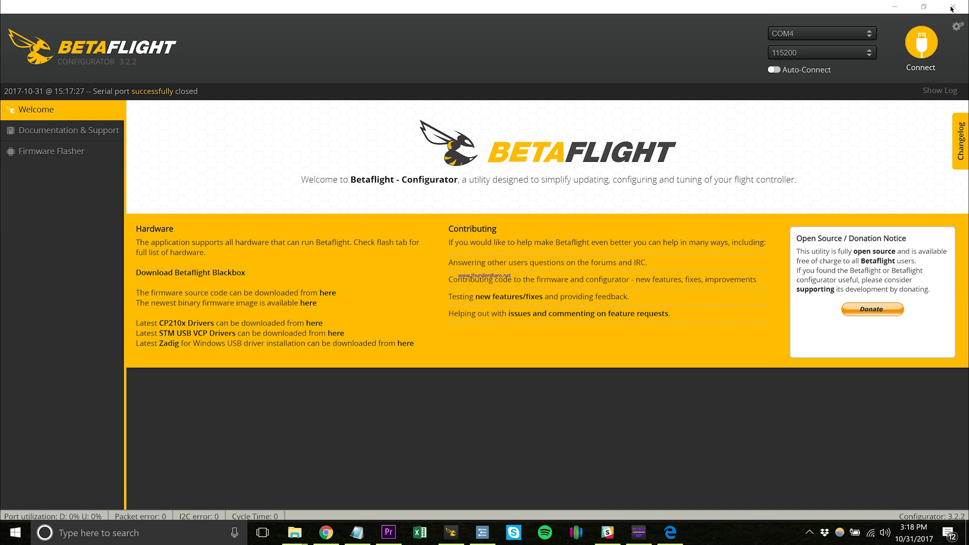
{"action": "left_click", "coordinate": [955, 9]}
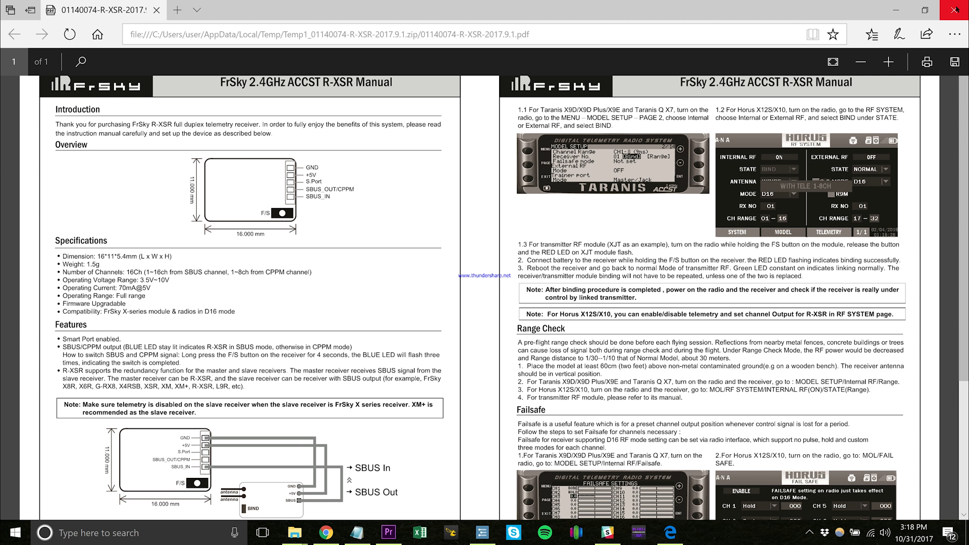